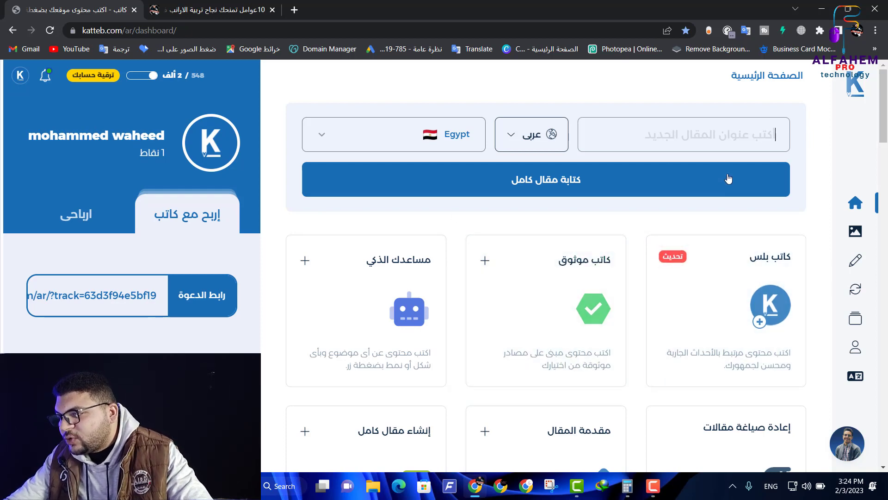
# Look over the new-article form and the first content tool cards on the Katteb dashboard.
pyautogui.moveTo(842, 94)
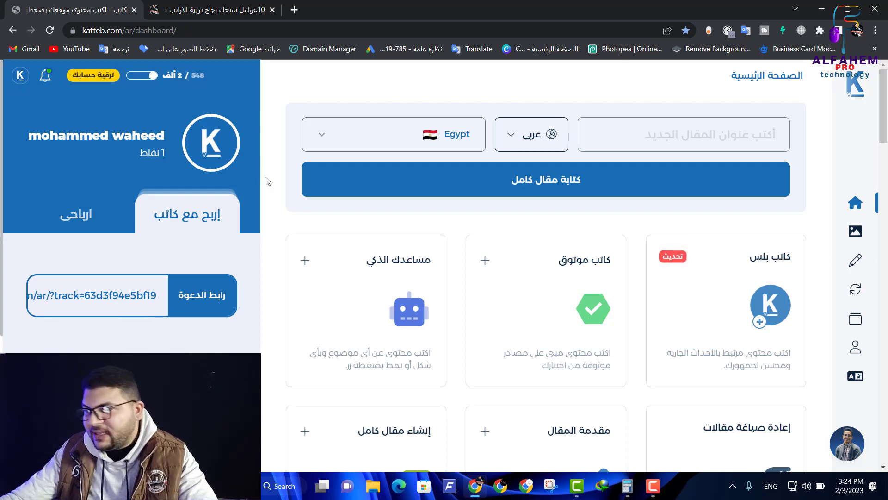
pyautogui.scroll(-2, 646, 247)
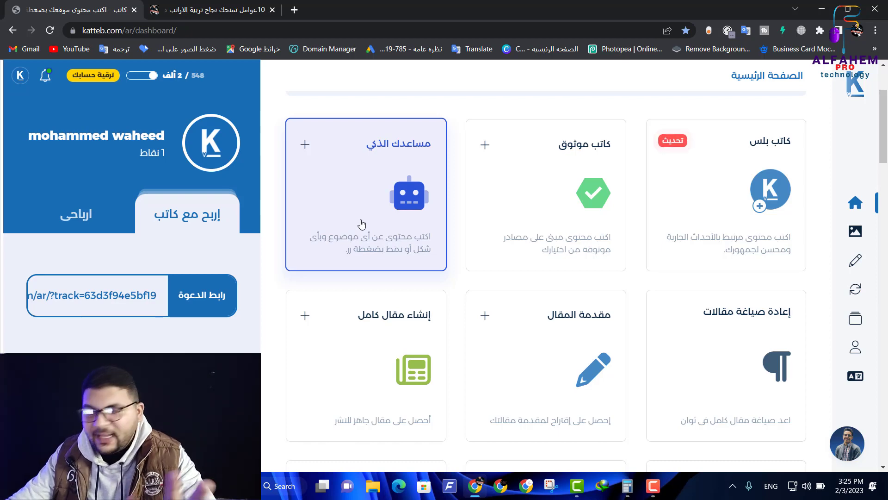
pyautogui.scroll(-3, 486, 303)
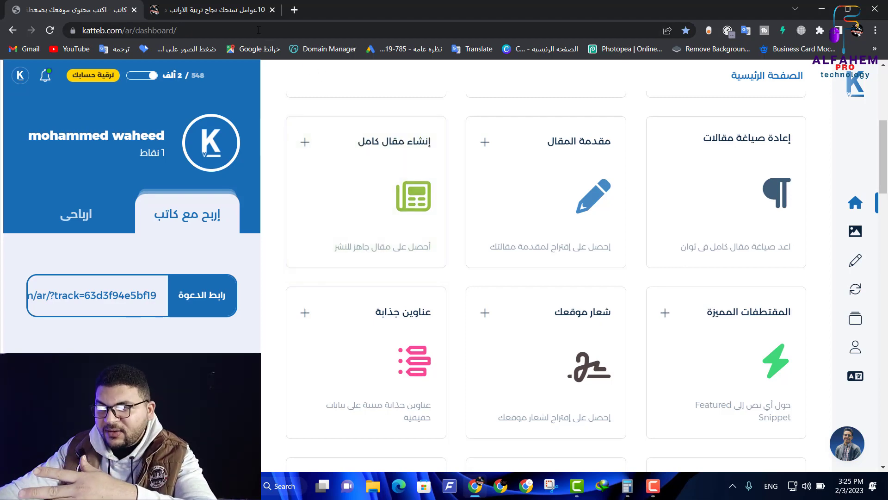
# Switch to the published blog article on ten factors for raising rabbits at home and review its sections and closing tips.
pyautogui.click(250, 14)
pyautogui.scroll(10, 496, 267)
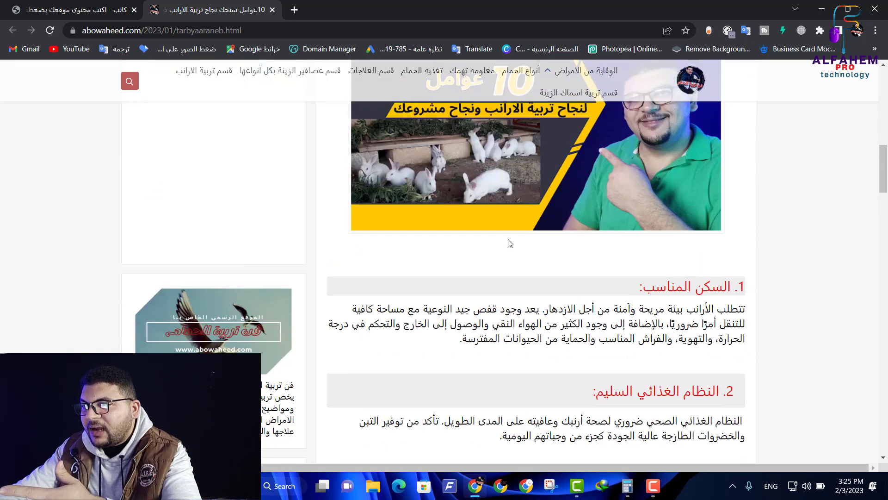
pyautogui.scroll(5, 510, 243)
pyautogui.scroll(-15, 510, 243)
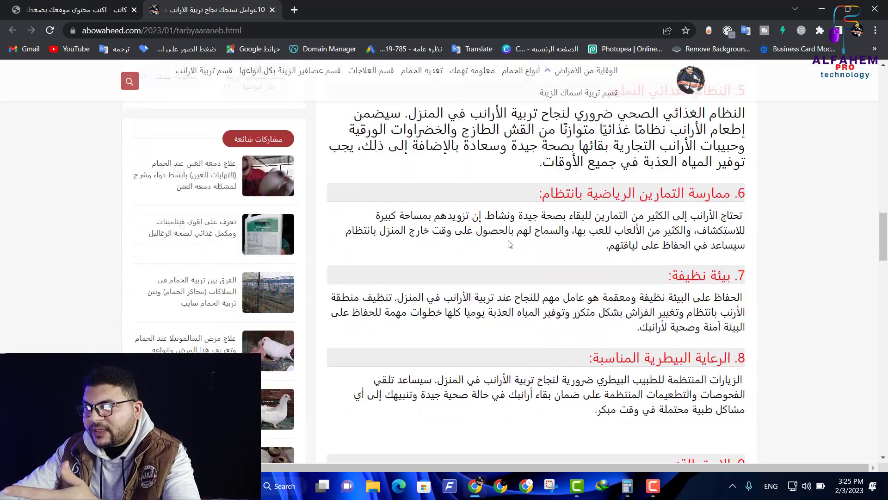
pyautogui.scroll(-15, 509, 244)
pyautogui.scroll(8, 509, 246)
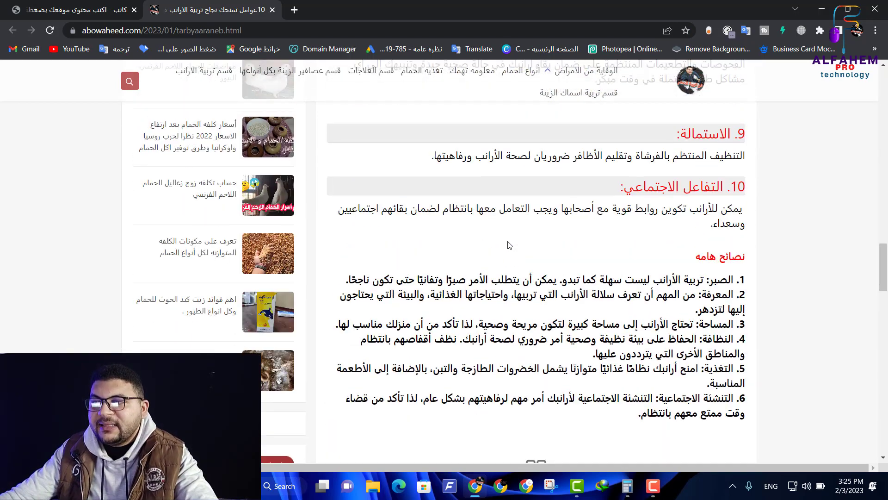
pyautogui.scroll(20, 509, 245)
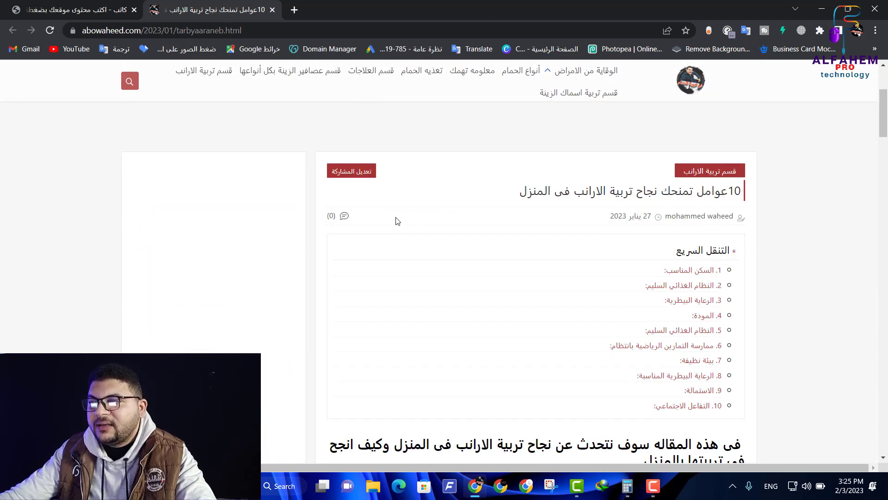
pyautogui.scroll(4, 397, 222)
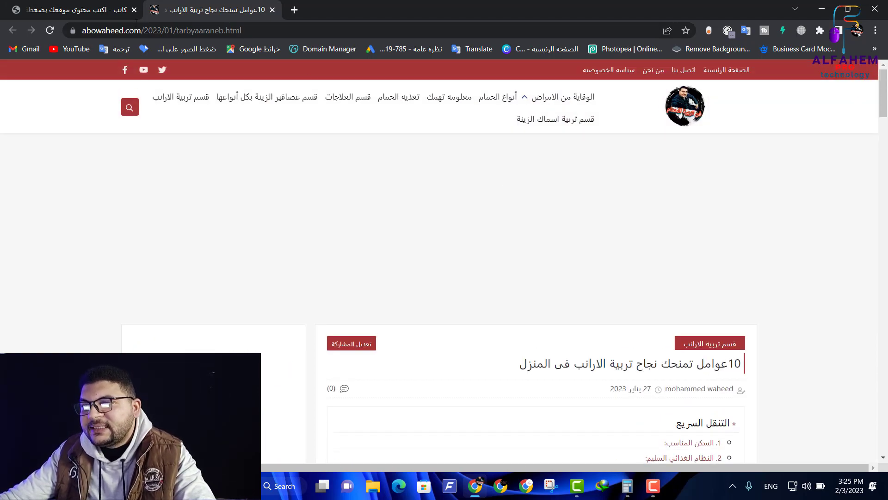
# Return to the Katteb dashboard and browse all content tool cards, from article rewriting and Facebook posts to Google ads and title ideas.
pyautogui.click(111, 10)
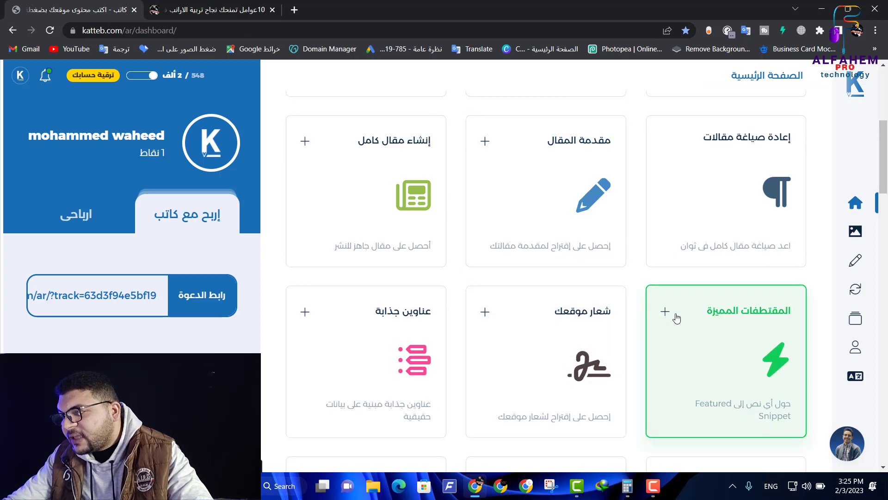
pyautogui.scroll(-2, 701, 314)
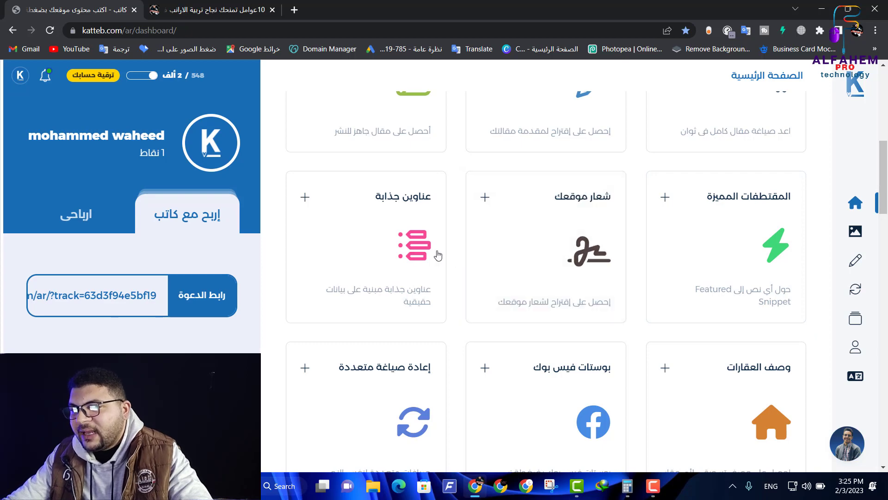
pyautogui.scroll(-2, 485, 286)
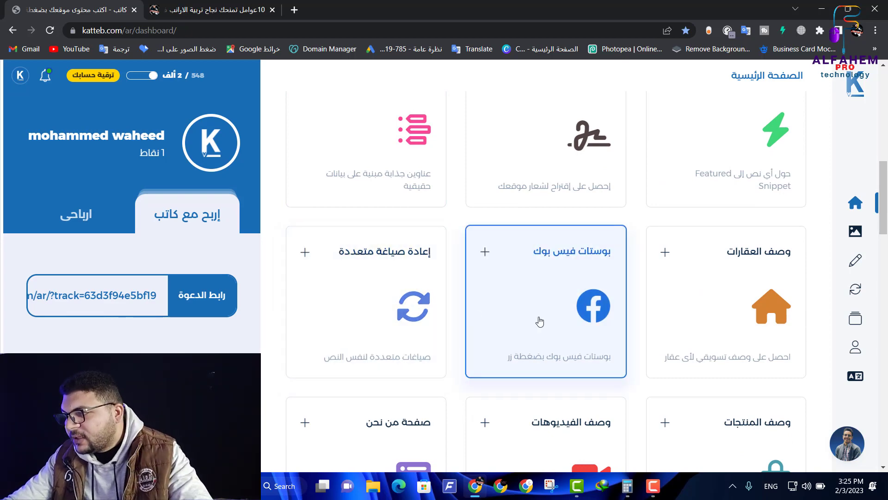
pyautogui.scroll(-2, 536, 319)
pyautogui.scroll(-2, 546, 319)
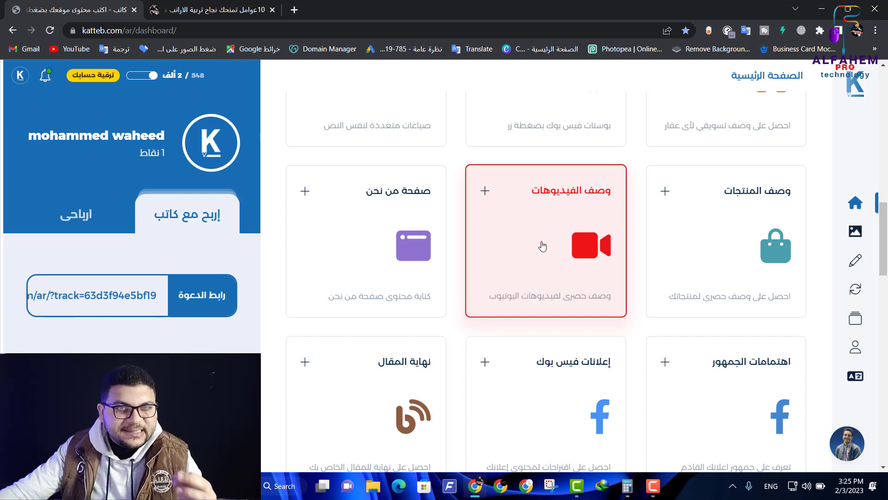
pyautogui.scroll(-2, 539, 324)
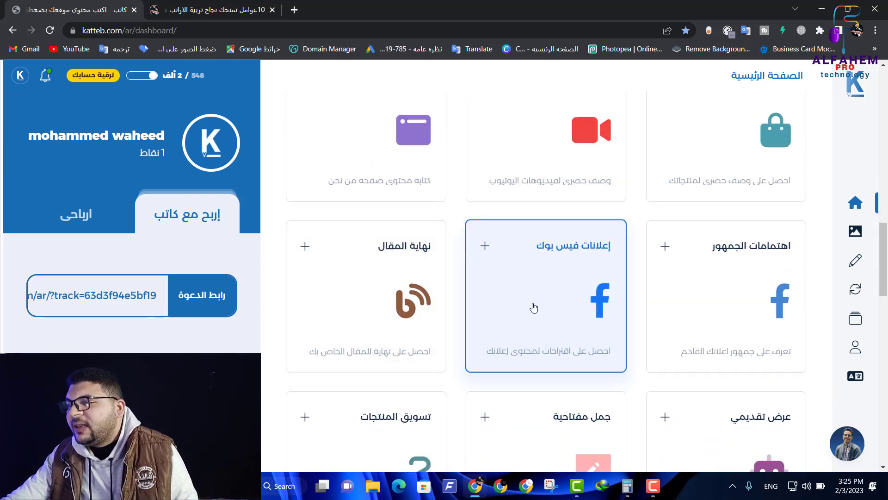
pyautogui.scroll(-1, 545, 294)
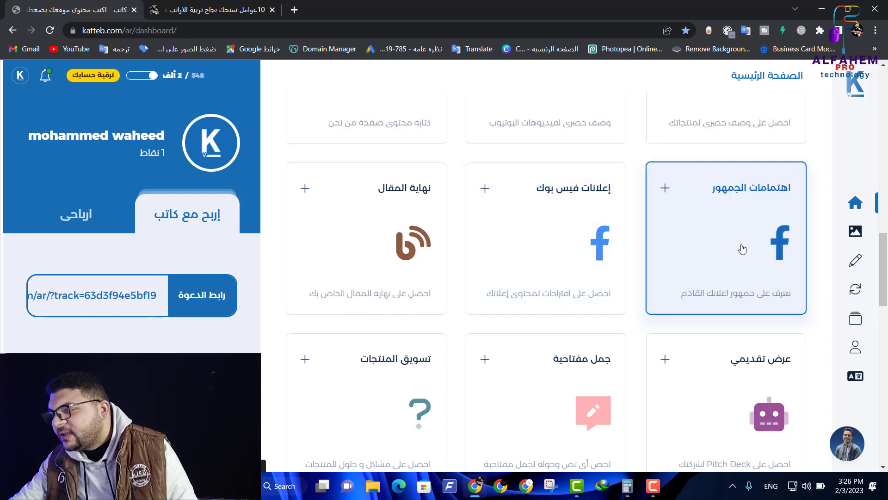
pyautogui.scroll(-1, 743, 237)
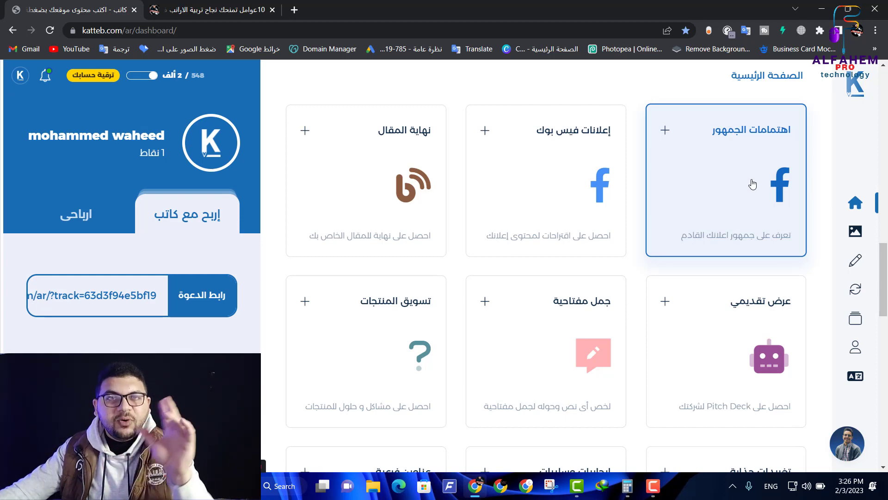
pyautogui.scroll(-1, 534, 322)
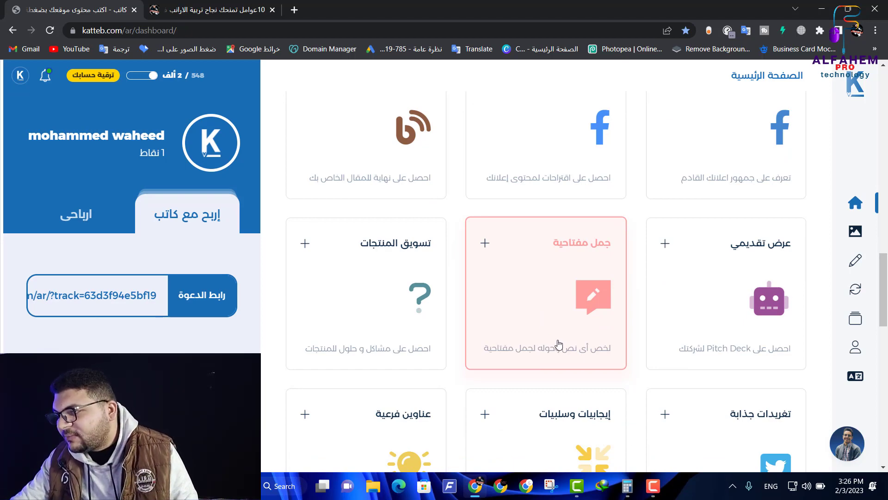
pyautogui.scroll(-2, 560, 342)
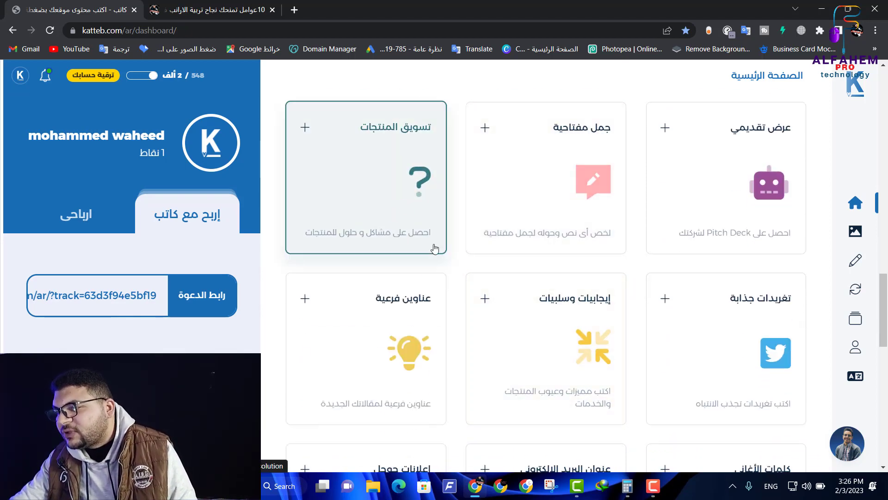
pyautogui.scroll(-4, 440, 298)
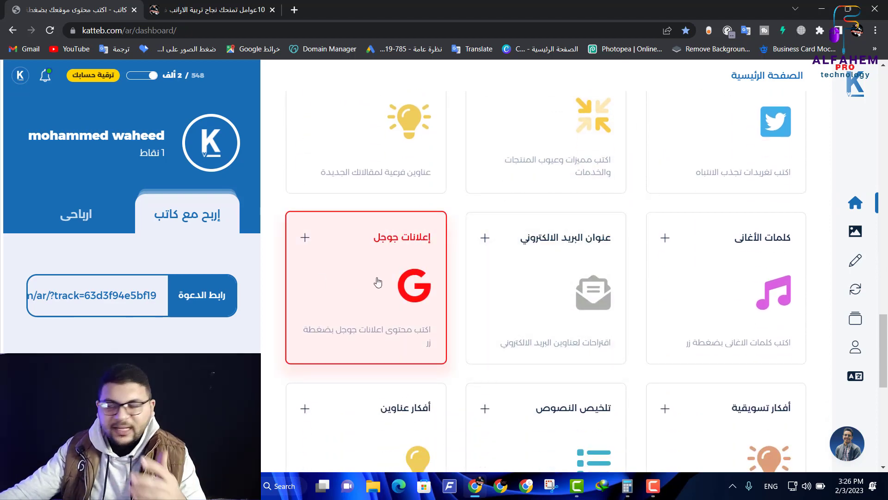
pyautogui.scroll(-2, 401, 305)
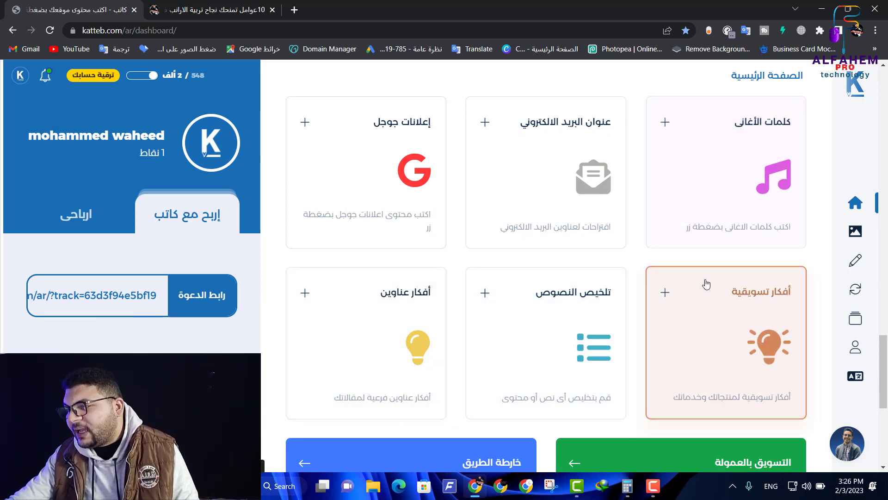
pyautogui.scroll(-4, 706, 284)
pyautogui.scroll(5, 716, 329)
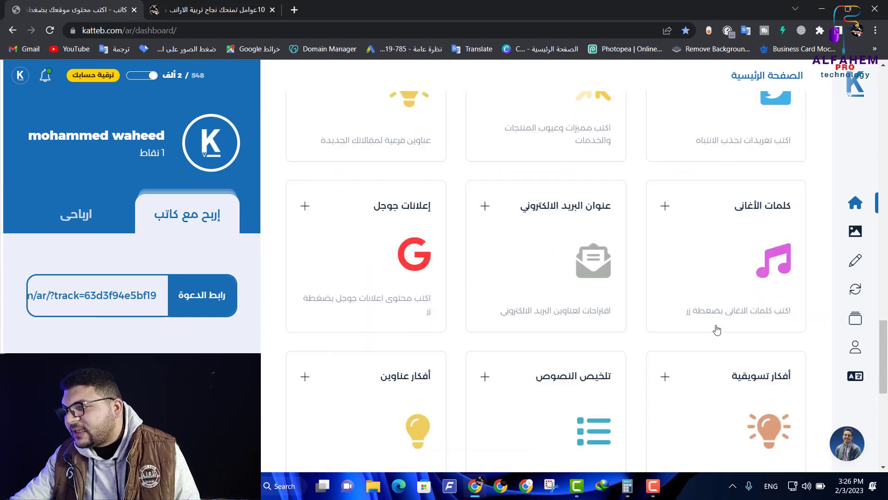
pyautogui.scroll(9, 716, 329)
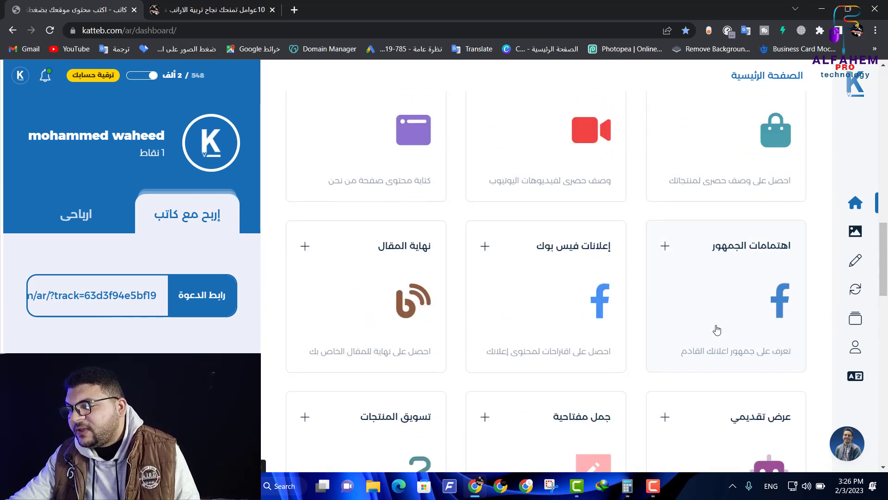
pyautogui.scroll(8, 716, 329)
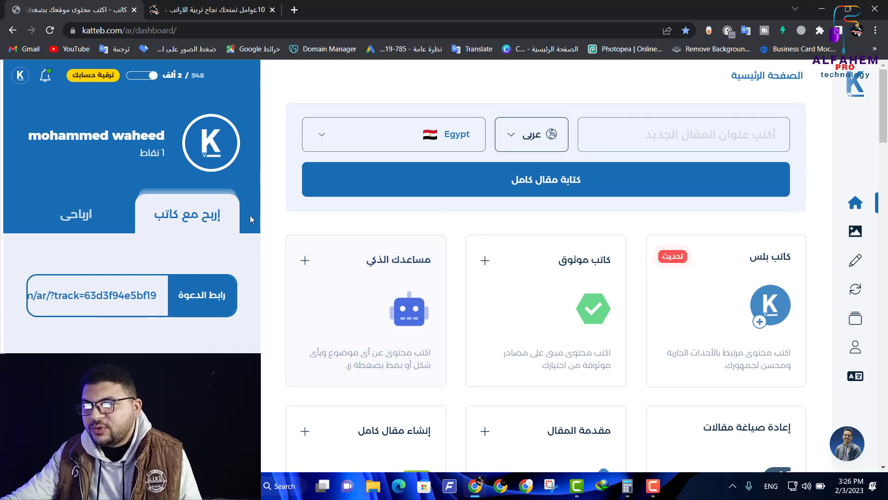
# Read the affiliate programme section beside the dashboard, covering the invitation link, commission, click tracking and withdrawal conditions.
pyautogui.scroll(-5, 250, 215)
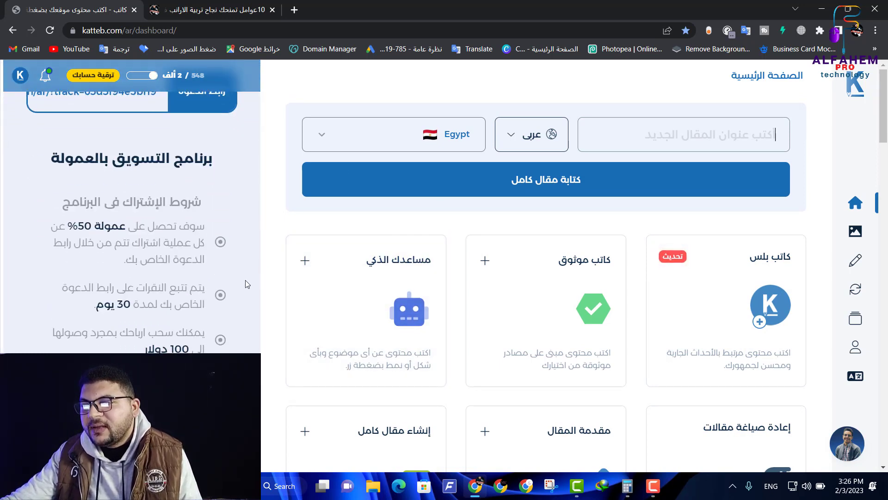
pyautogui.scroll(4, 245, 280)
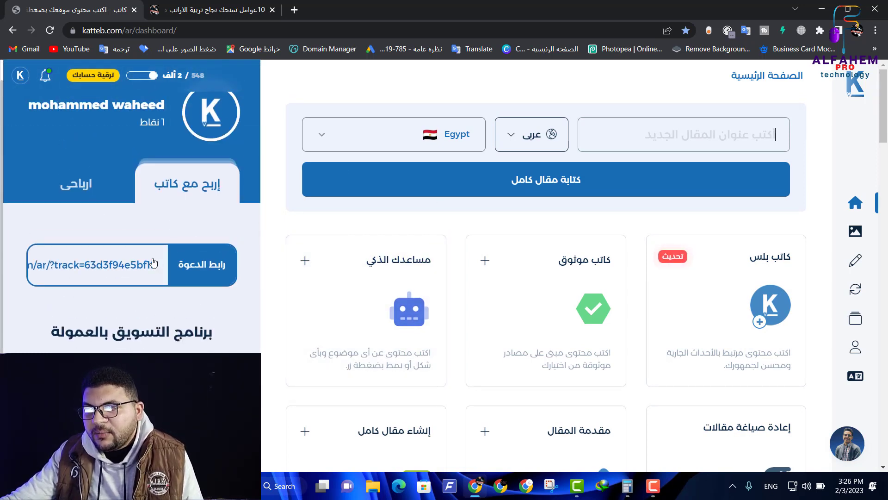
pyautogui.scroll(-3, 154, 250)
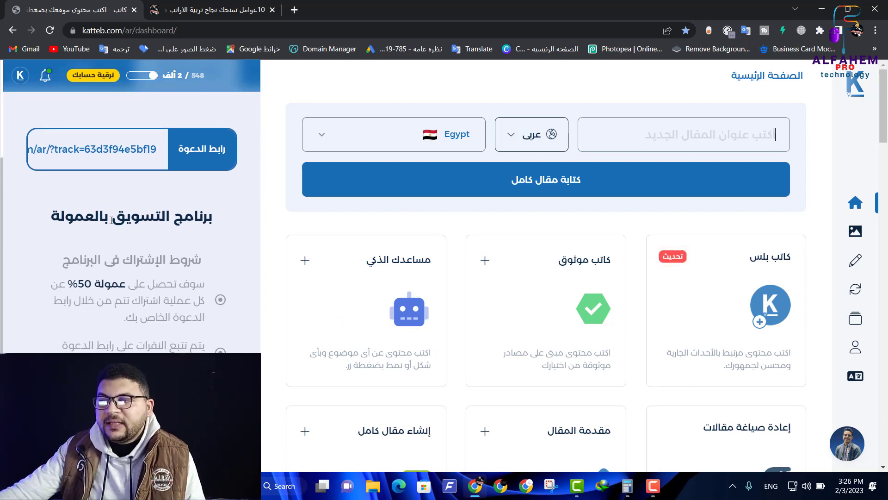
pyautogui.scroll(3, 149, 215)
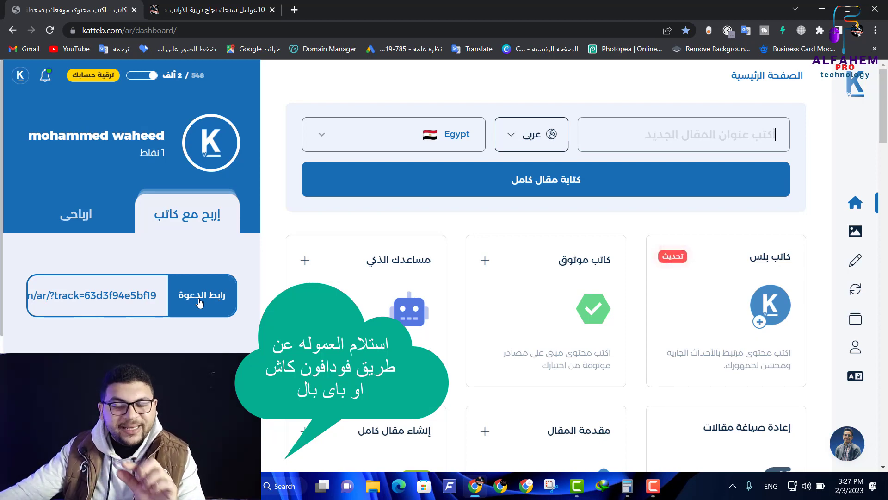
pyautogui.scroll(-1, 187, 308)
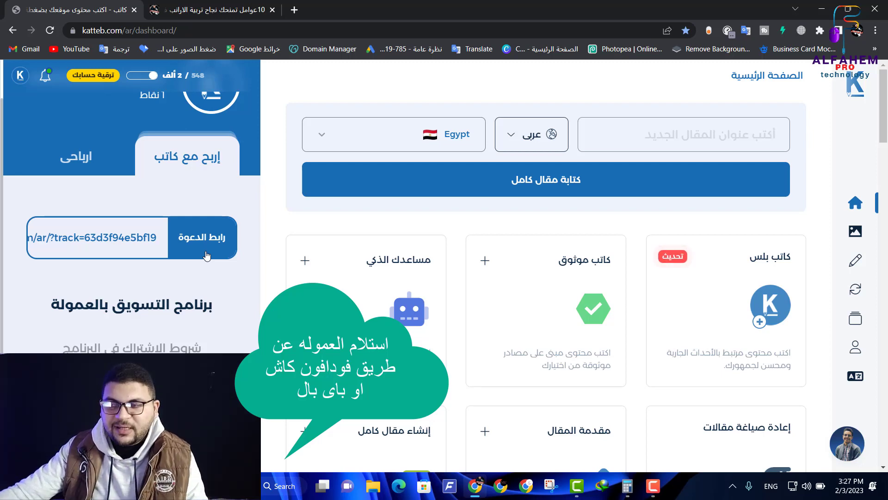
pyautogui.scroll(-1, 168, 264)
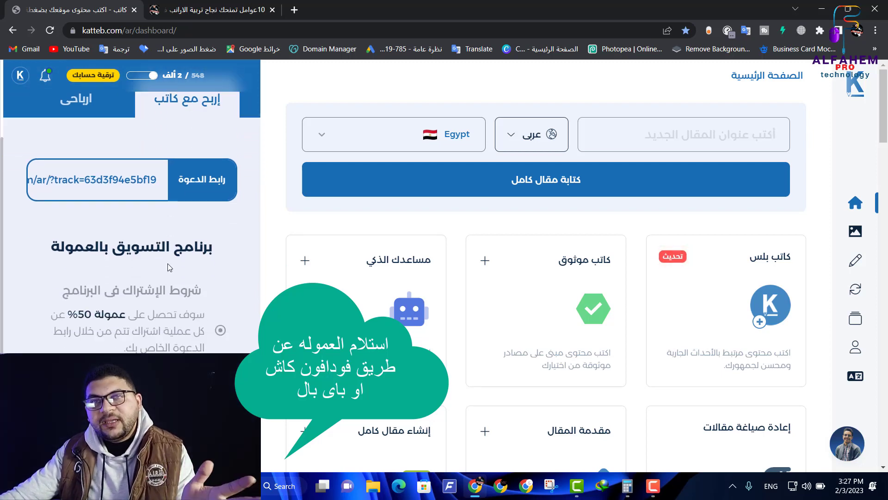
pyautogui.scroll(-2, 169, 263)
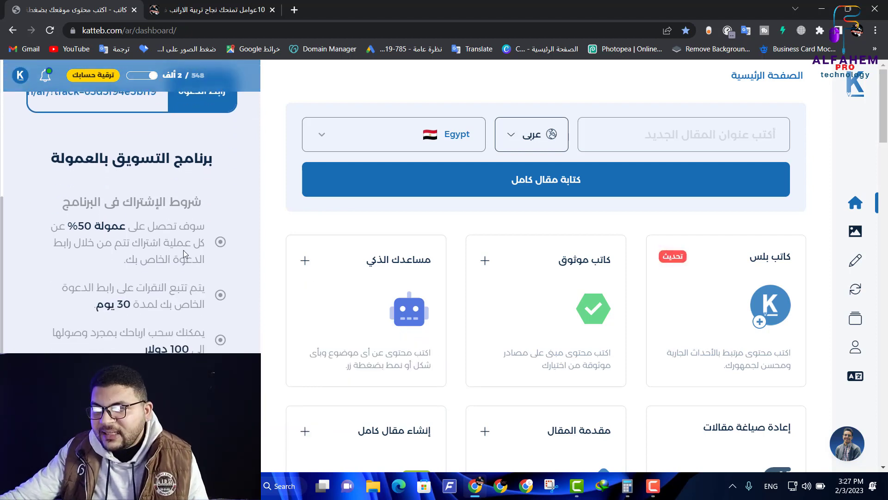
pyautogui.scroll(4, 184, 253)
pyautogui.scroll(-2, 167, 248)
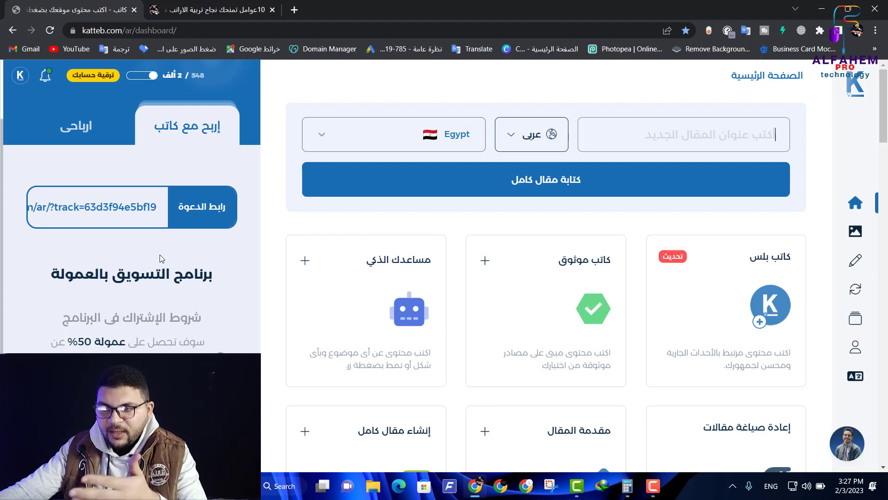
pyautogui.scroll(-3, 168, 290)
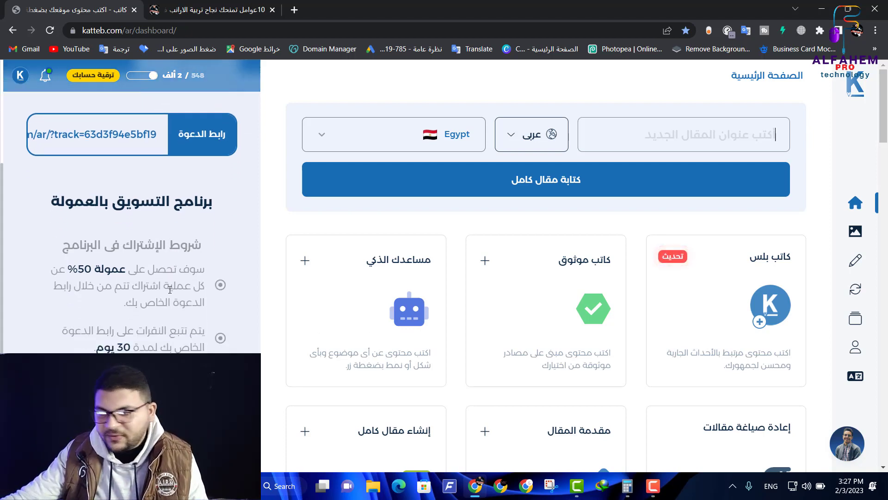
pyautogui.scroll(-3, 539, 301)
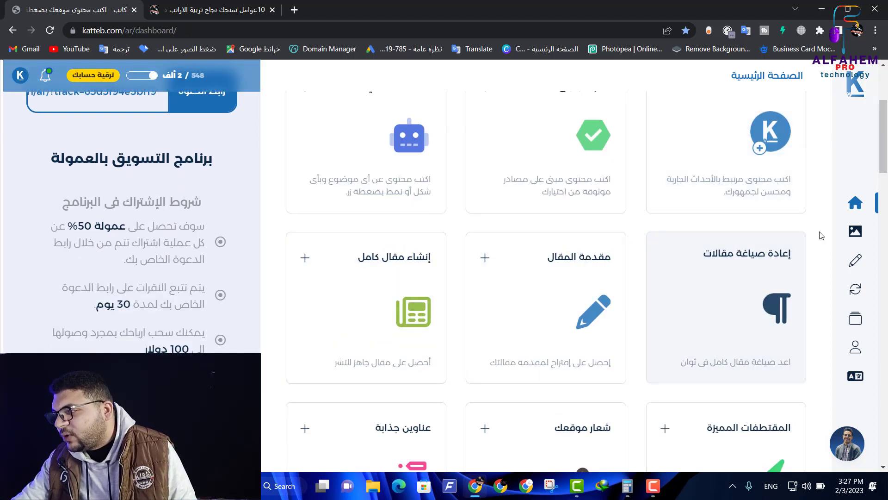
# Open the pricing plans (خطط الأسعار) from the account options and look over the monthly subscription offers.
pyautogui.moveTo(854, 220)
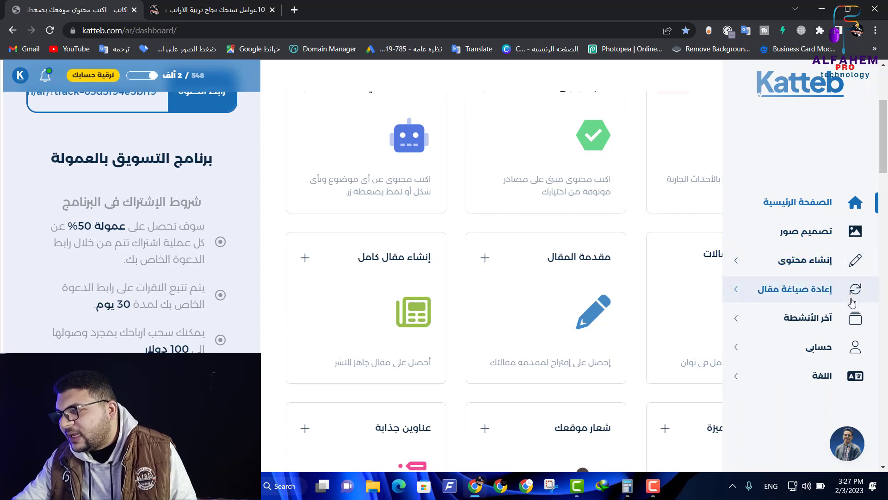
pyautogui.click(826, 347)
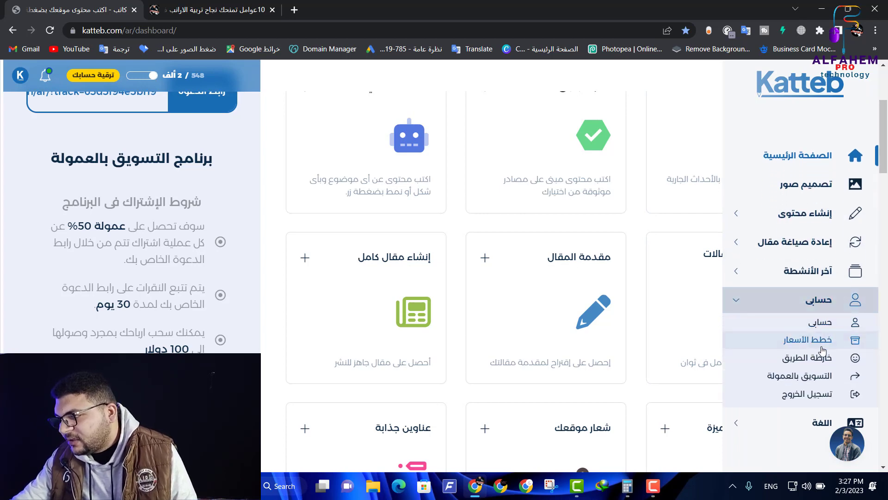
pyautogui.moveTo(828, 334)
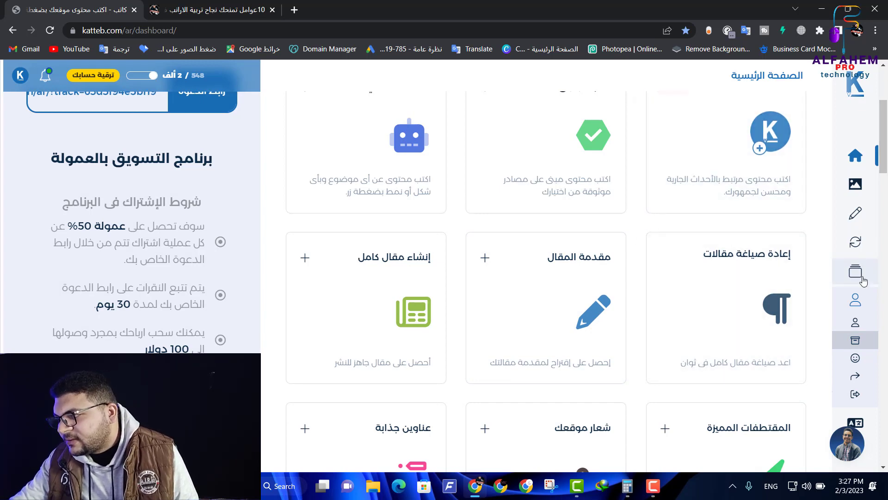
pyautogui.moveTo(855, 277)
pyautogui.click(805, 339)
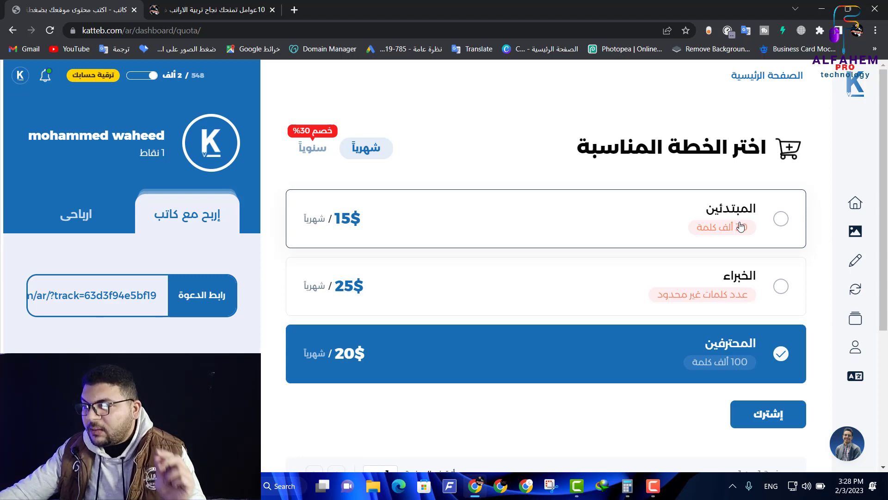
pyautogui.scroll(-1, 740, 226)
pyautogui.scroll(1, 735, 204)
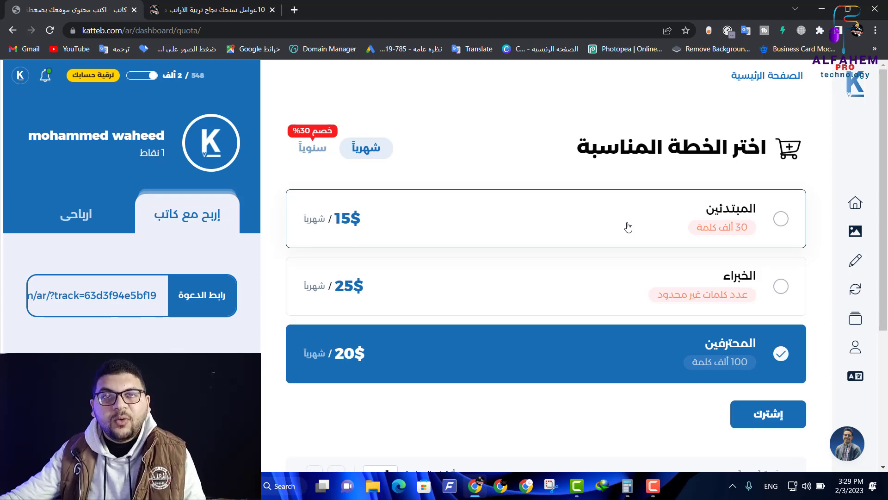
# Switch to the published rabbit-raising article and review its numbered sections, tips and closing quote.
pyautogui.click(205, 12)
pyautogui.scroll(-10, 642, 237)
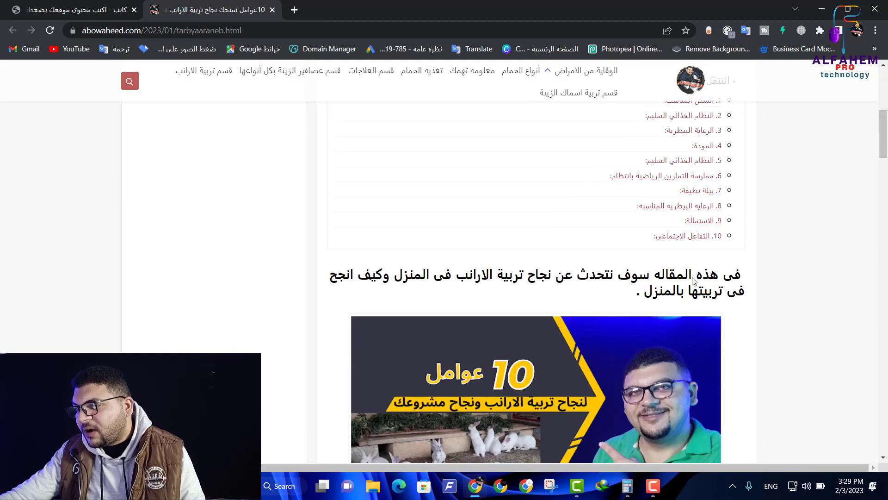
pyautogui.scroll(-10, 672, 283)
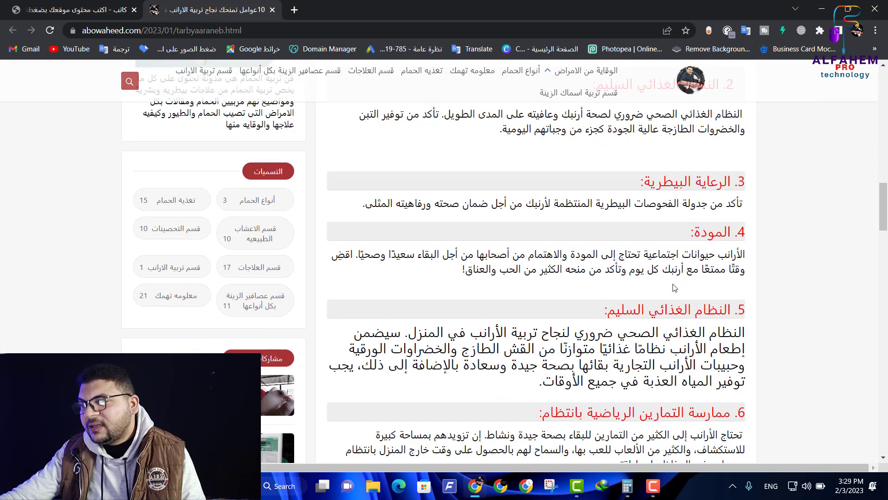
pyautogui.scroll(-8, 674, 287)
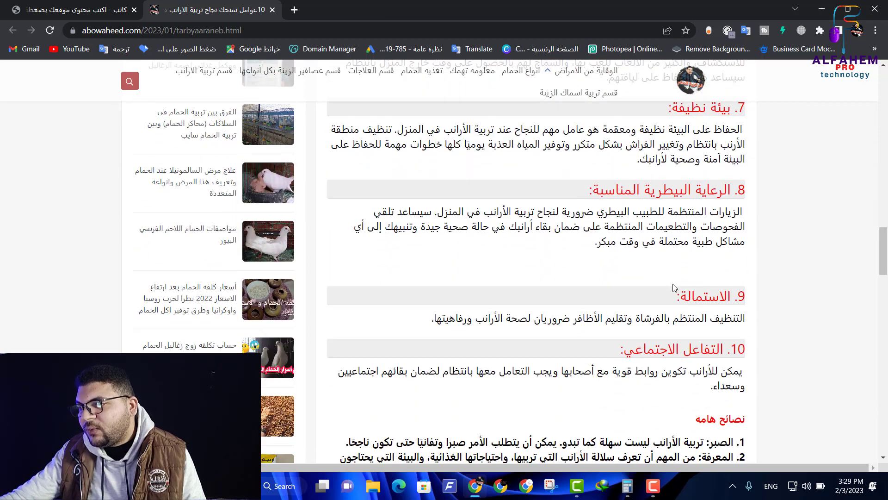
pyautogui.scroll(-5, 674, 287)
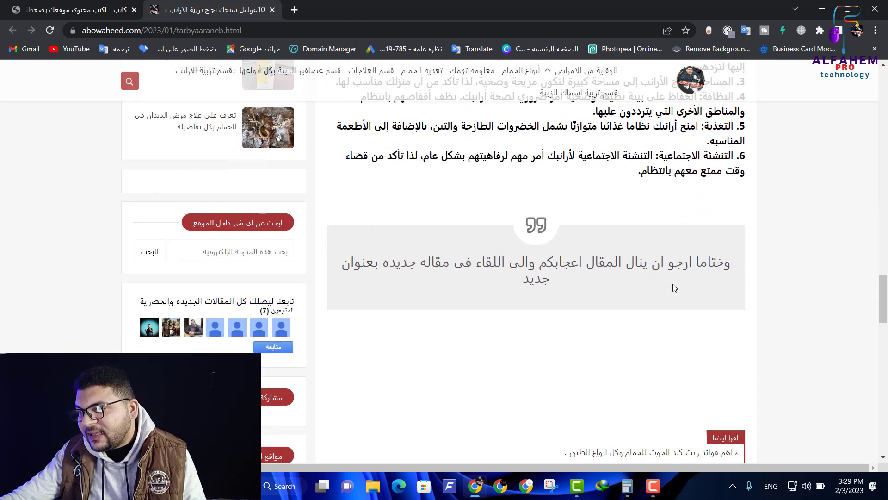
pyautogui.scroll(8, 674, 288)
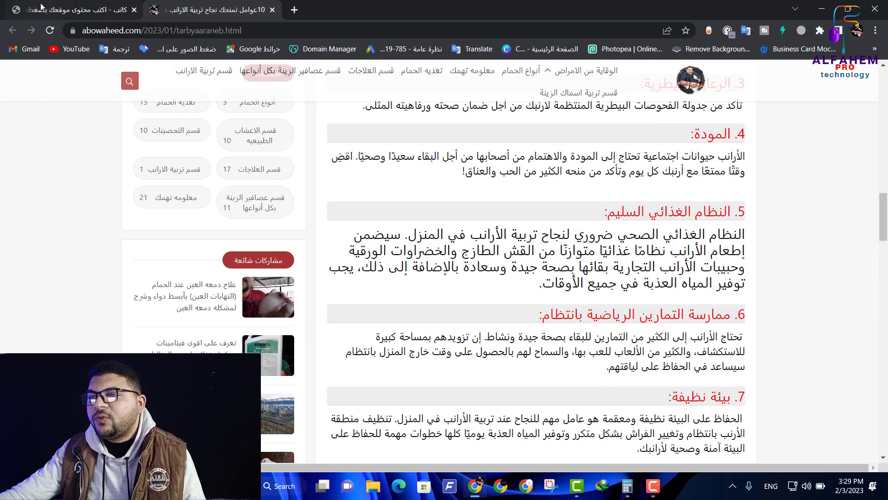
# Return to the Katteb pricing plans and compare the word allowances and prices of the three monthly plans.
pyautogui.click(58, 13)
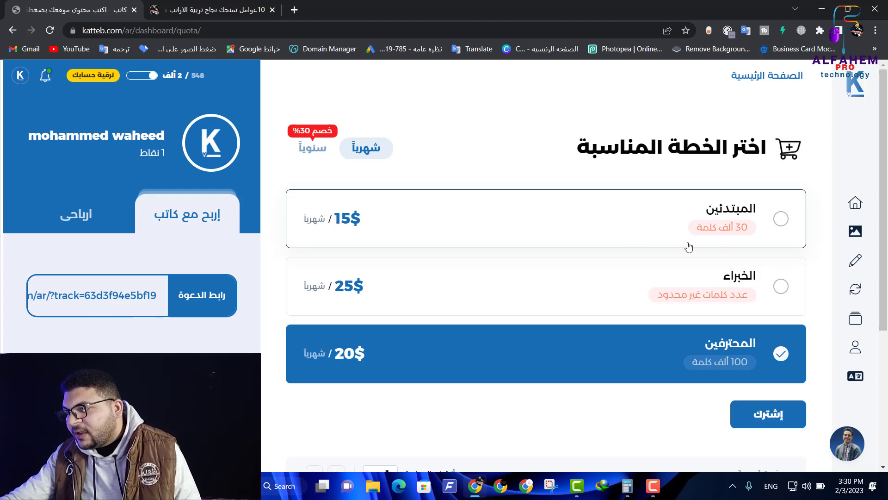
pyautogui.scroll(-1, 688, 247)
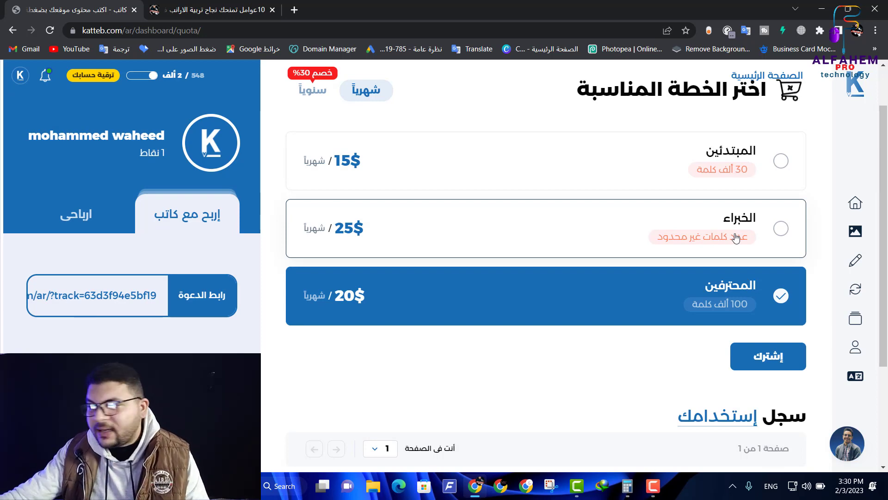
pyautogui.scroll(-1, 744, 280)
pyautogui.scroll(2, 728, 289)
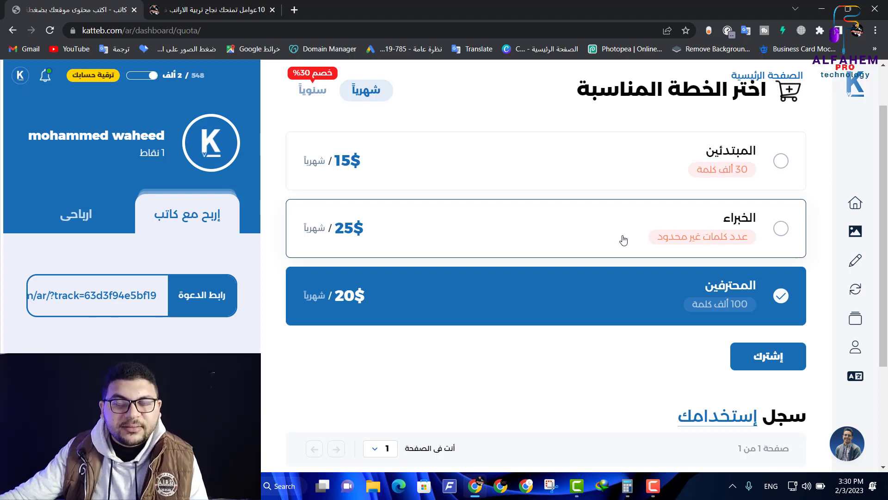
pyautogui.scroll(1, 518, 227)
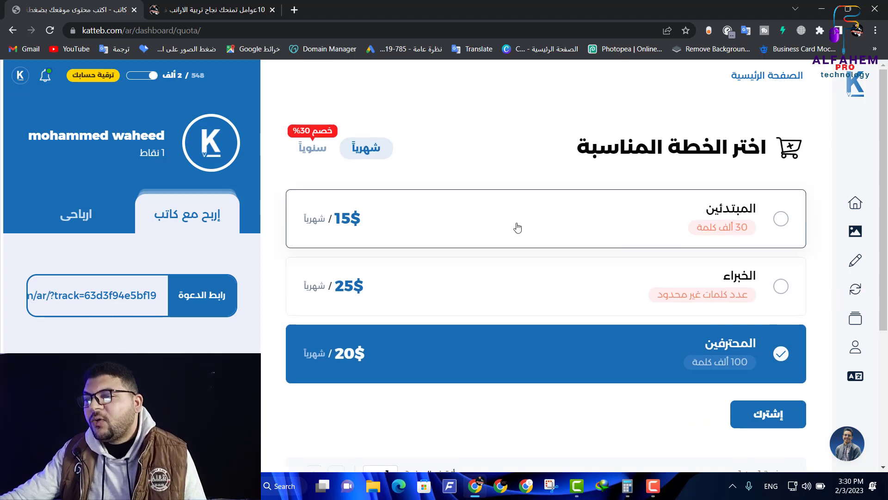
# View the discounted yearly (سنوياً) plan prices, and switch the plans back to monthly (شهرياً) billing.
pyautogui.click(310, 149)
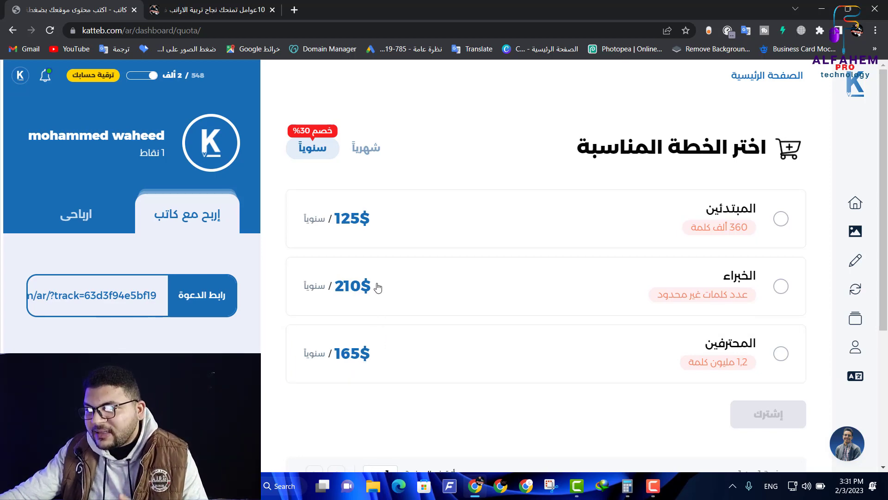
pyautogui.click(366, 149)
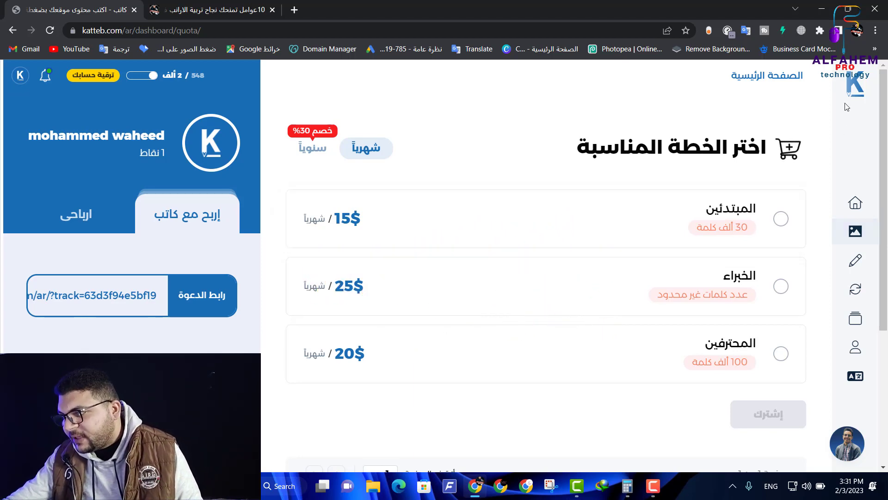
pyautogui.moveTo(849, 190)
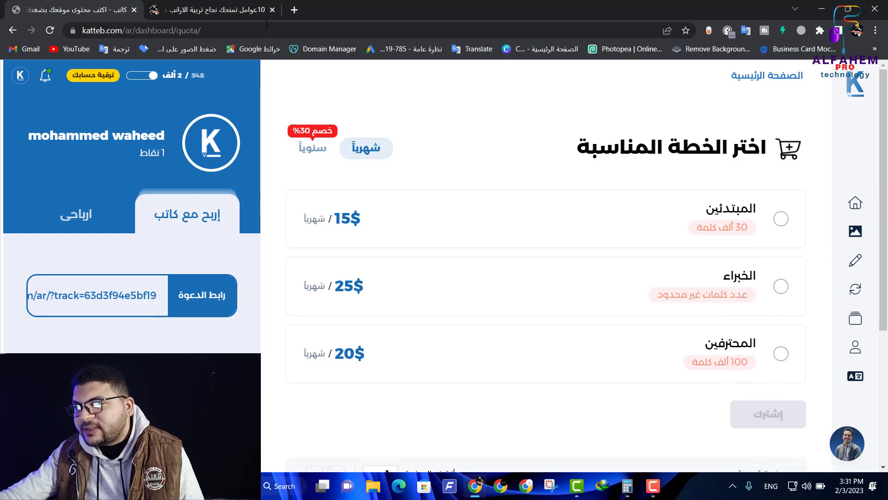
# Revisit the published rabbit-raising article and look over its table of contents, introduction and cover image.
pyautogui.click(259, 11)
pyautogui.scroll(10, 619, 273)
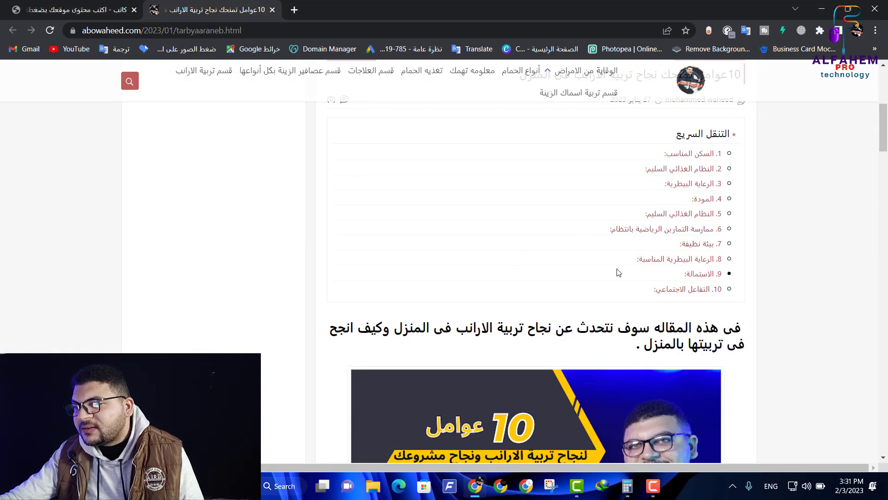
pyautogui.scroll(-5, 619, 273)
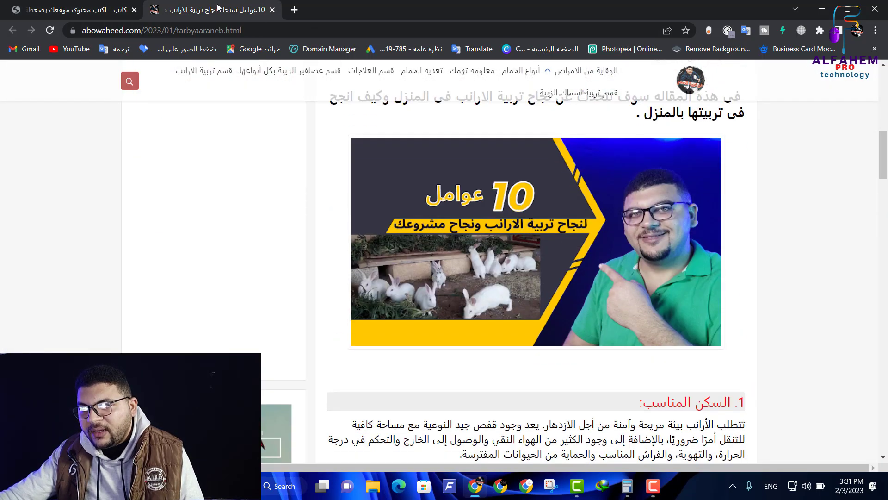
# Go back to the Katteb home page and open the smart assistant (مساعدك الذكي) content tool with 3 suggestions (3 إقتراحات).
pyautogui.click(92, 10)
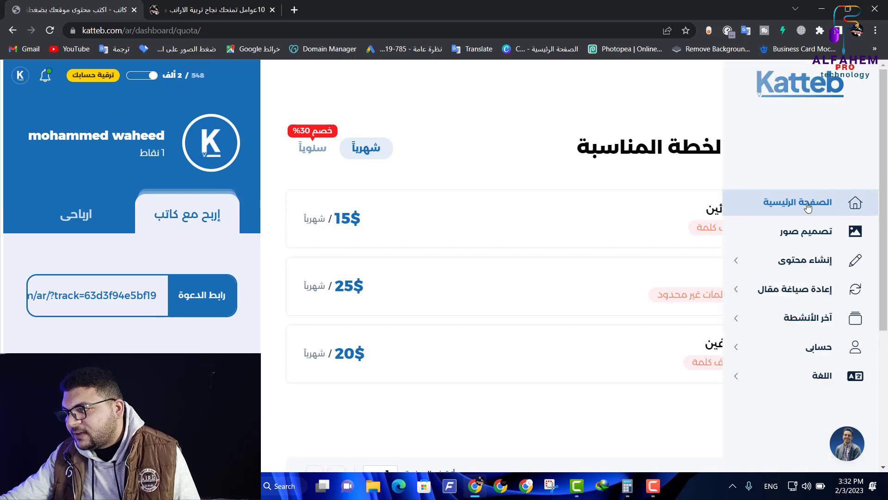
pyautogui.click(808, 207)
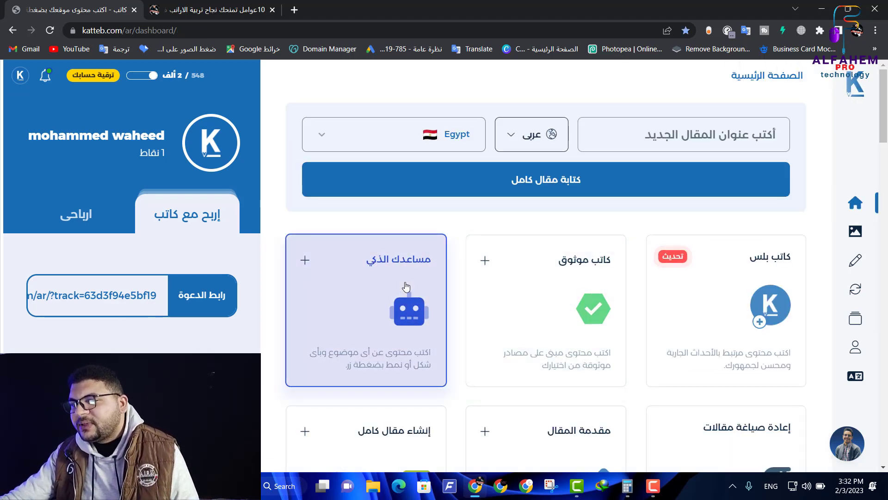
pyautogui.click(406, 287)
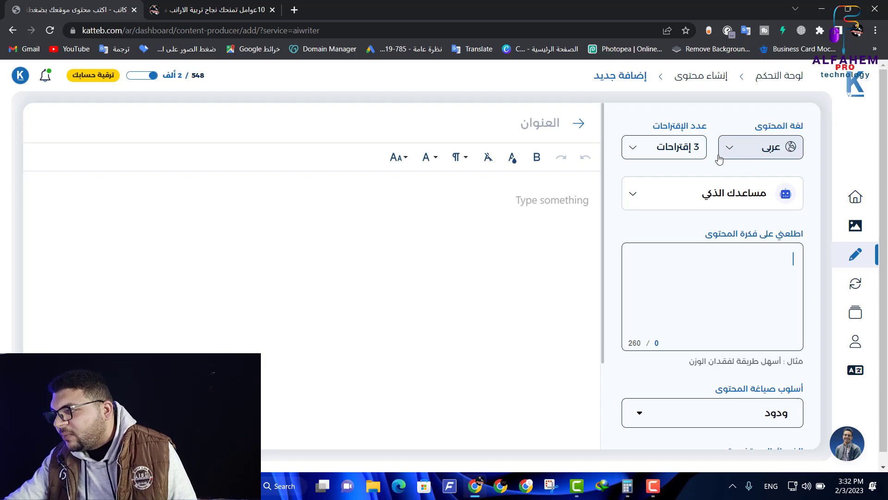
pyautogui.click(669, 153)
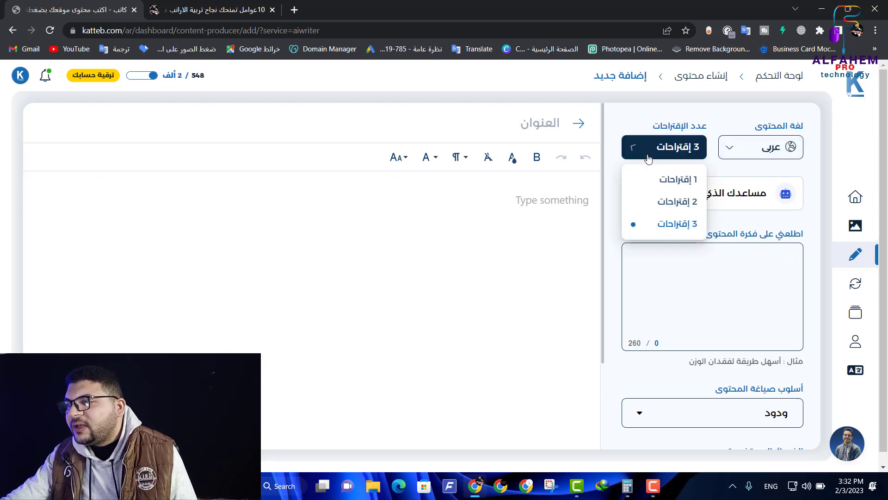
pyautogui.click(661, 227)
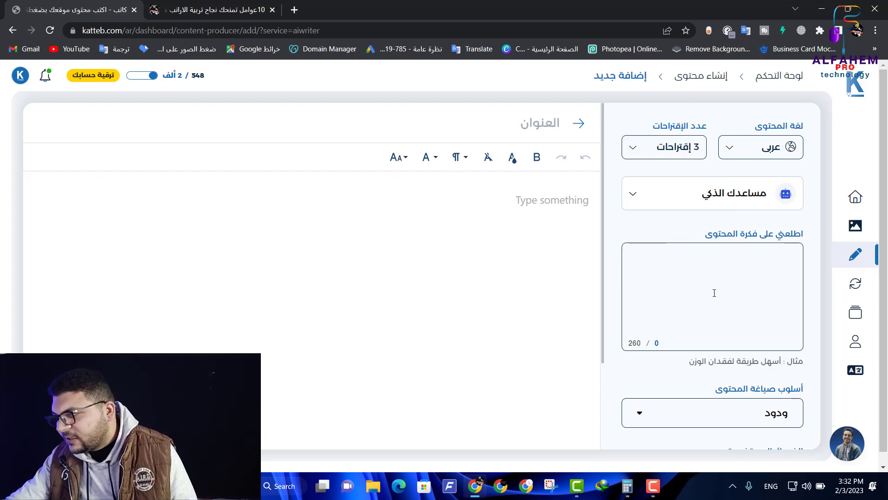
pyautogui.scroll(-1, 758, 255)
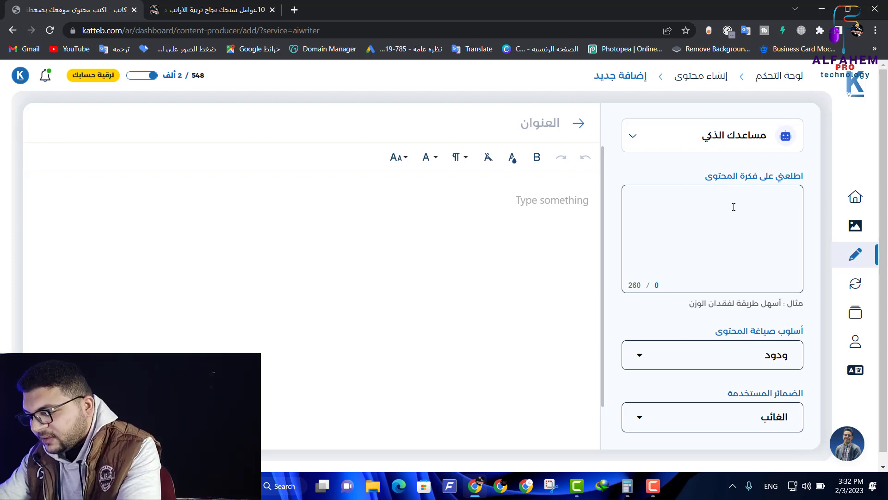
pyautogui.write('dt;')
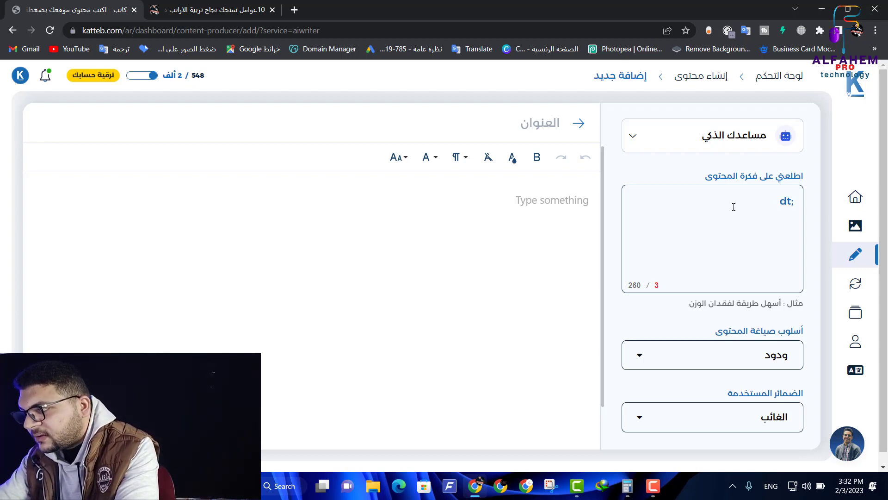
pyautogui.press('BackSpace')
pyautogui.press('BackSpace')
# Enter "كيفيه تربية اسماك الزينة فى المنزل" in Arabic as the content idea for the smart assistant.
pyautogui.hotkey('alt', 'shift')
pyautogui.write('كي')
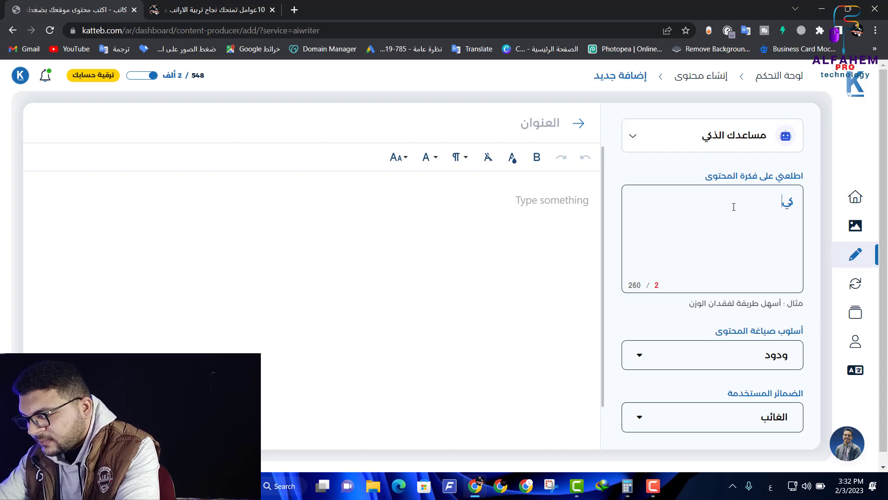
pyautogui.write('فيه ترب')
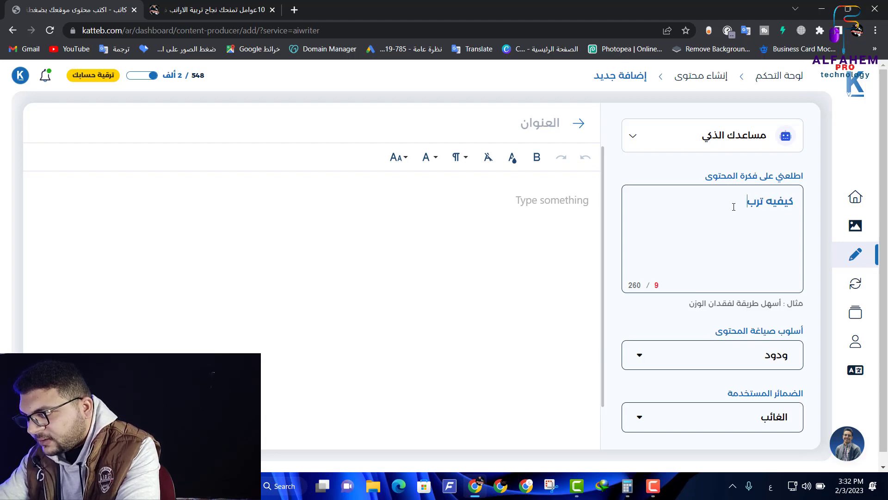
pyautogui.write('ية اسماك')
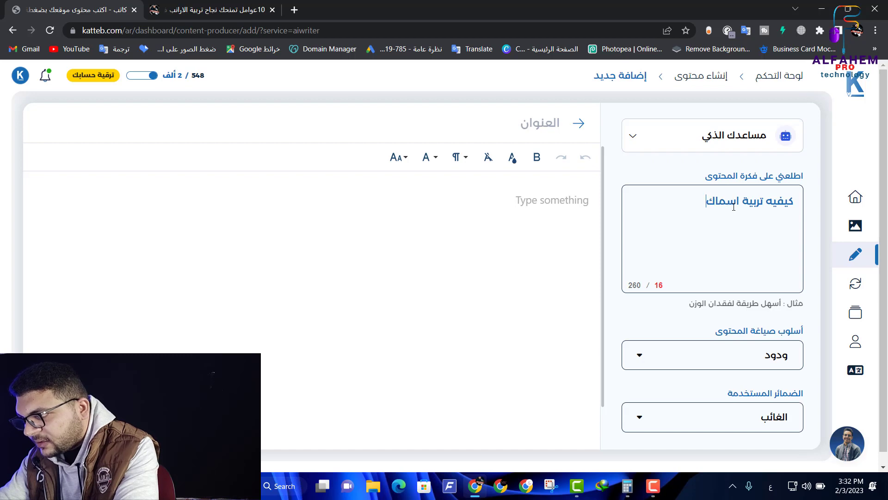
pyautogui.write(' الزينة ')
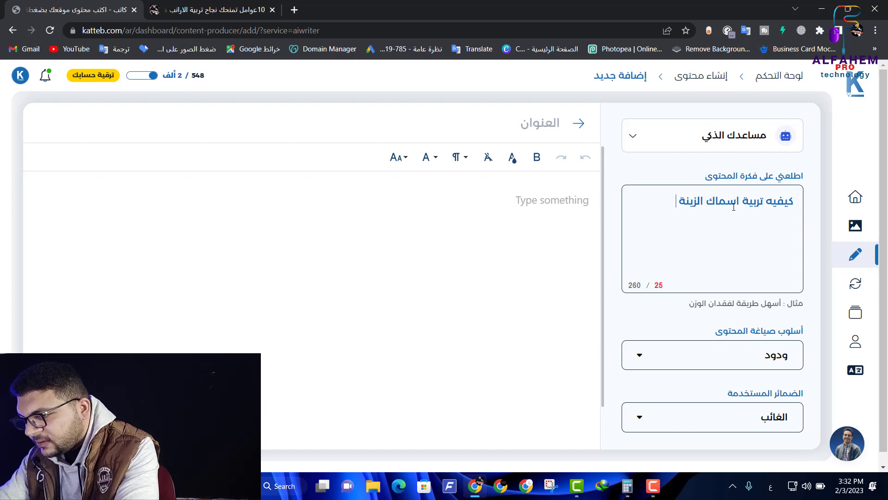
pyautogui.write('فى المنزل')
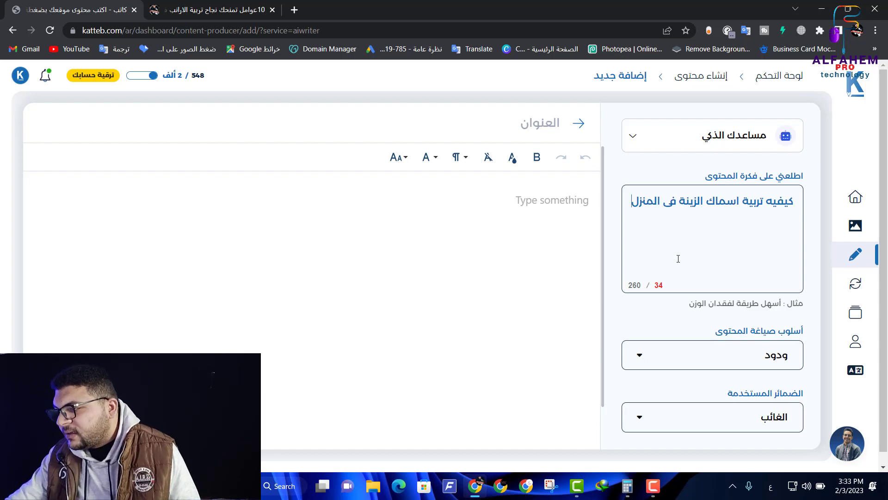
# Generate the content from the ornamental fish idea and read through the resulting text to its end.
pyautogui.scroll(-1, 694, 288)
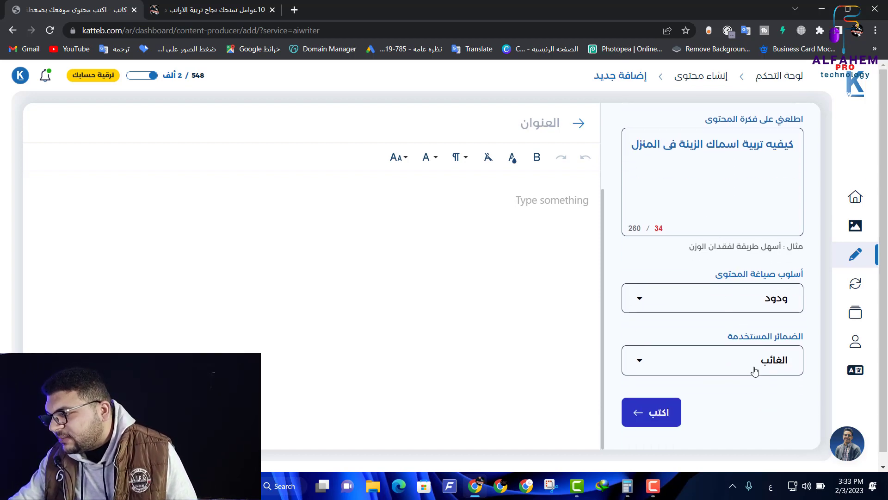
pyautogui.click(648, 416)
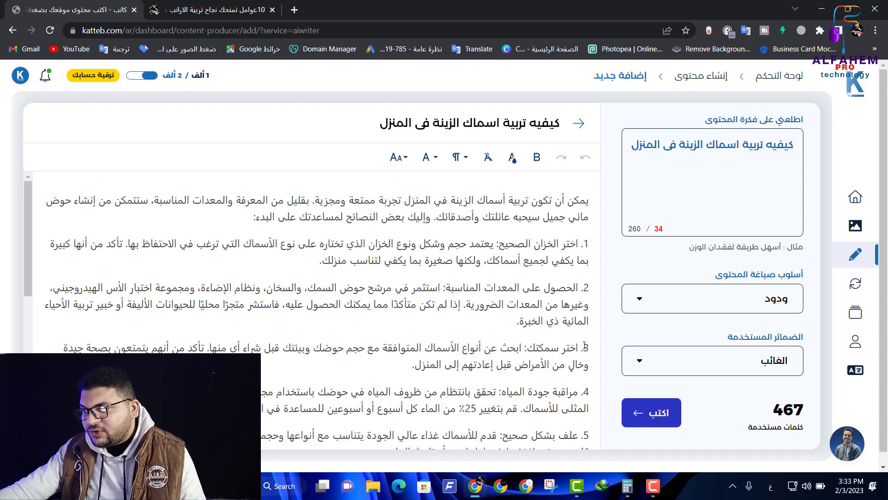
pyautogui.scroll(-2, 584, 346)
pyautogui.scroll(2, 586, 357)
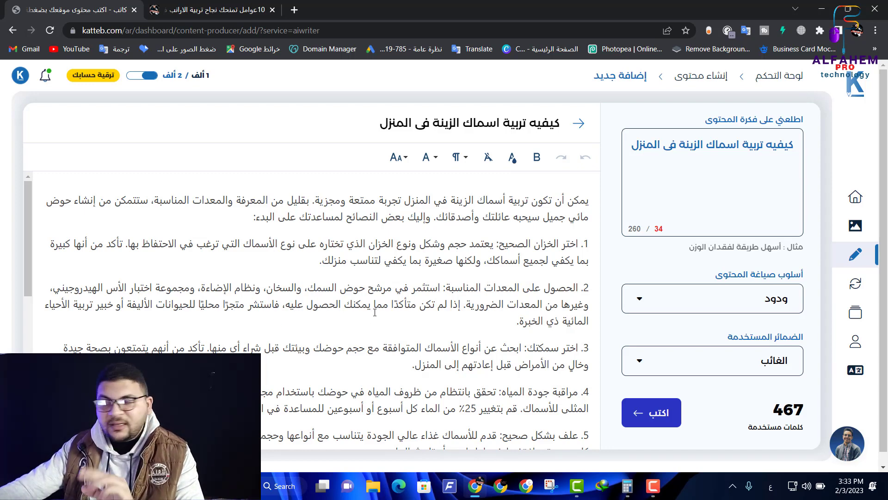
pyautogui.scroll(-15, 374, 313)
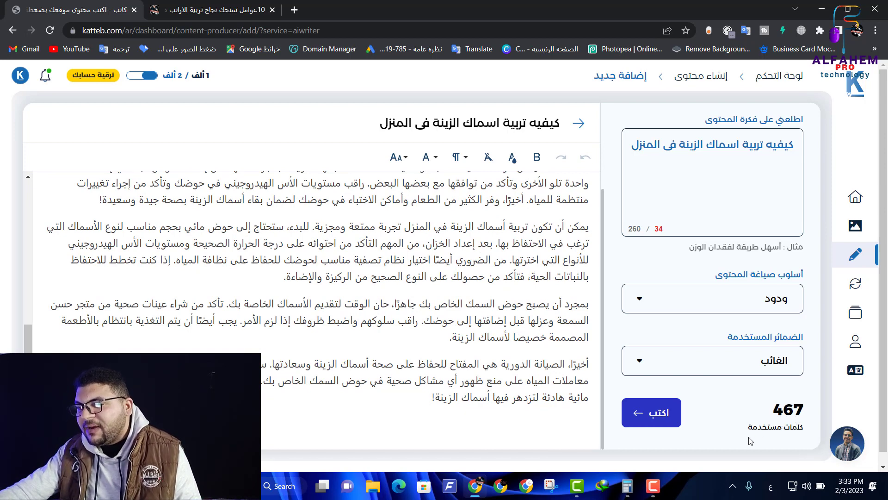
# Look over the generated ornamental fish article from start to end and copy its entire text.
pyautogui.click(519, 415)
pyautogui.scroll(15, 519, 415)
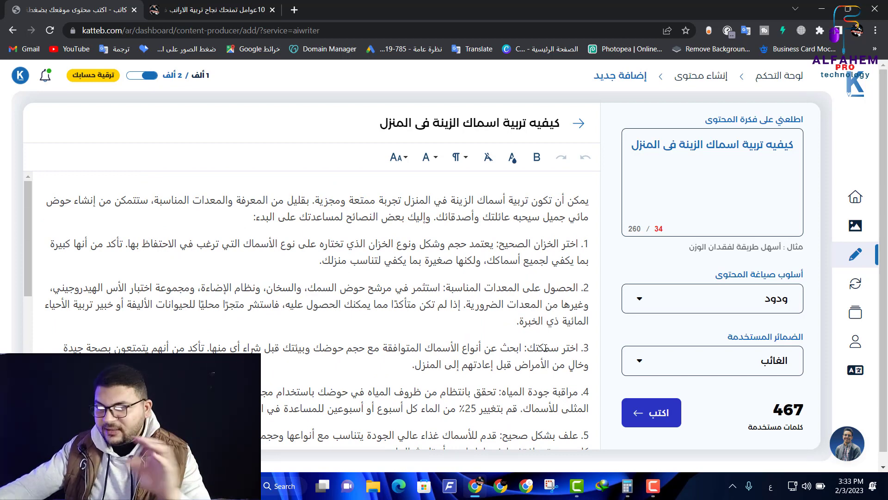
pyautogui.scroll(-5, 544, 348)
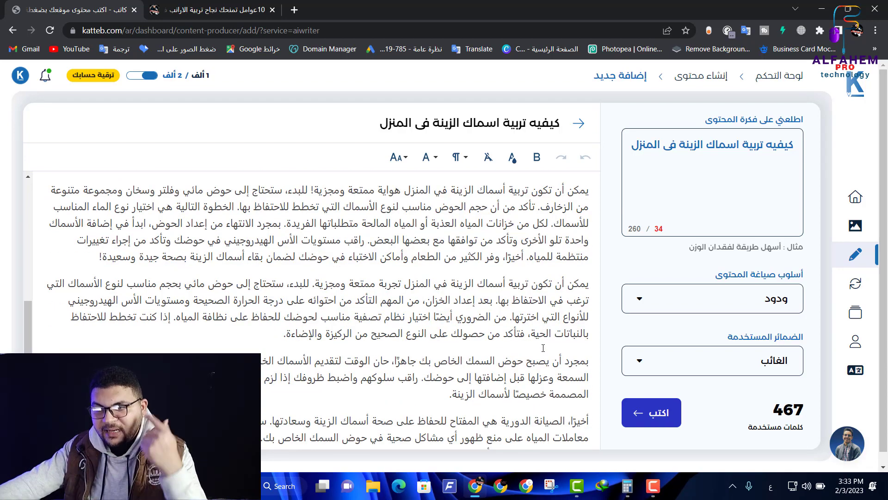
pyautogui.scroll(5, 543, 348)
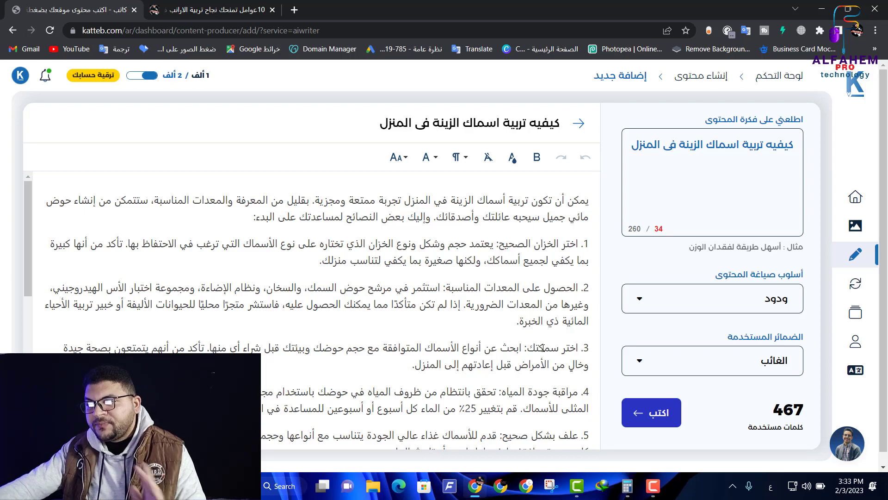
pyautogui.scroll(-5, 543, 347)
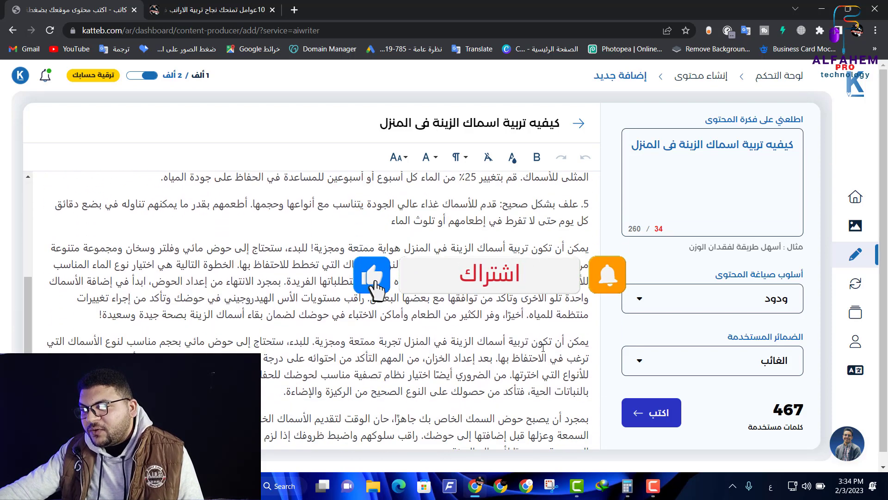
pyautogui.scroll(-3, 543, 348)
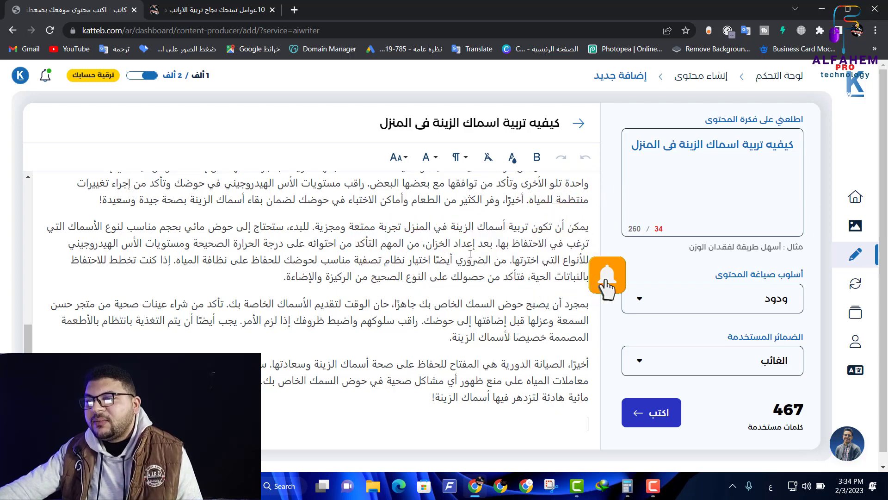
pyautogui.doubleClick(470, 257)
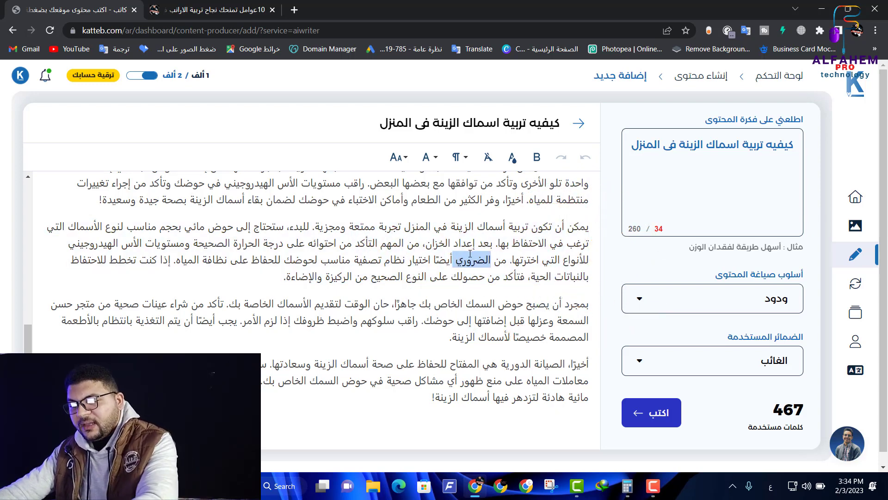
pyautogui.hotkey('ctrl', 'a')
pyautogui.rightClick(454, 238)
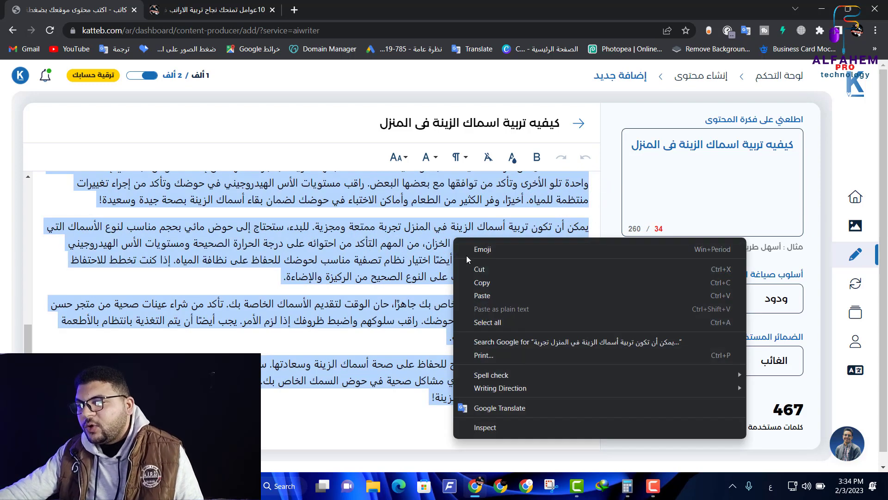
pyautogui.click(472, 283)
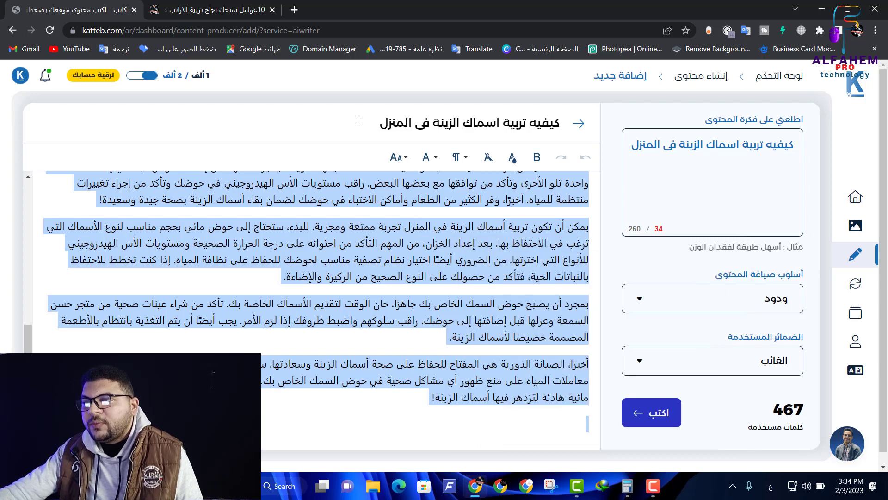
# Open the Blogger blog in a new browser tab and start a new post (مشاركة جديدة) ready for body text.
pyautogui.click(294, 10)
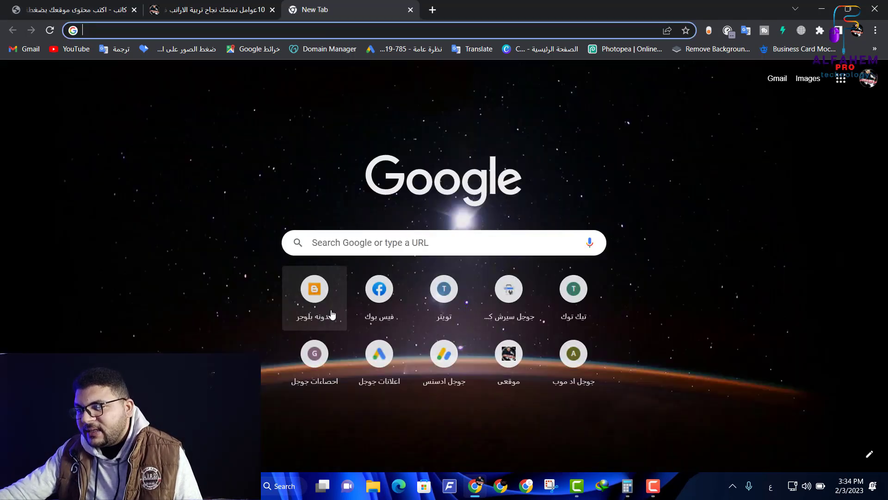
pyautogui.click(319, 312)
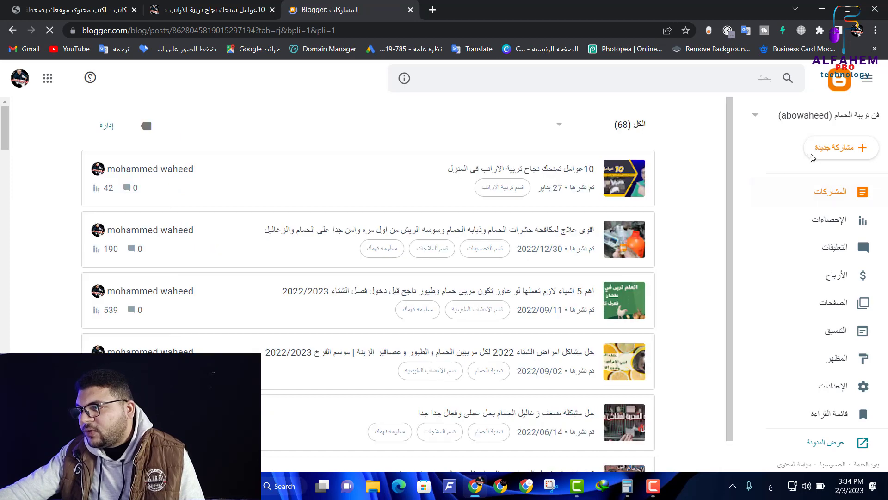
pyautogui.click(829, 155)
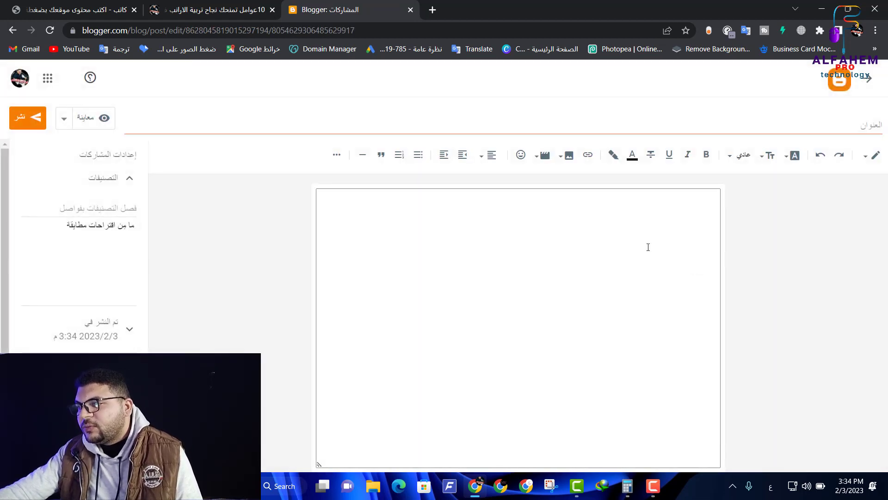
pyautogui.click(661, 252)
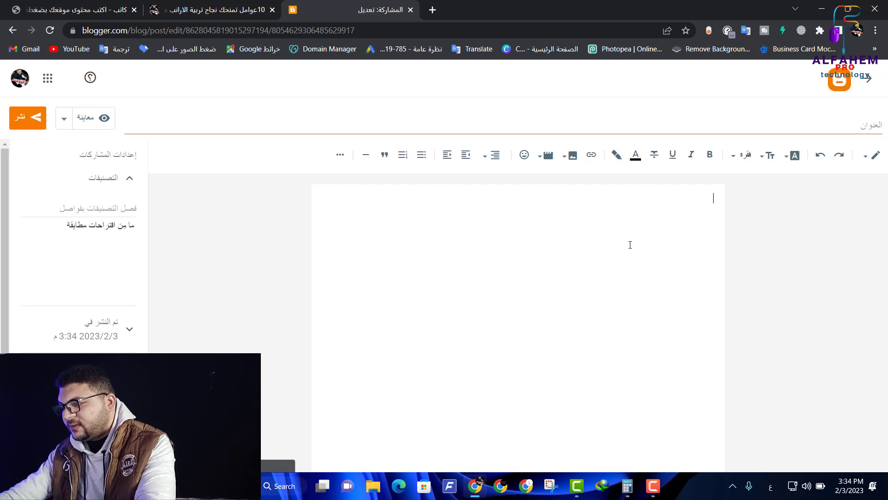
# Add a run of blank lines to the post body, paste the copied article near its beginning and look through the pasted text.
pyautogui.press('Return')
pyautogui.press('Return')
pyautogui.press('Return')
pyautogui.press('Return')
pyautogui.press('Return')
pyautogui.press('Return')
pyautogui.press('Return')
pyautogui.press('Return')
pyautogui.press('Return')
pyautogui.press('Return')
pyautogui.press('Return')
pyautogui.press('Return')
pyautogui.press('Return')
pyautogui.press('Return')
pyautogui.press('Return')
pyautogui.press('Return')
pyautogui.press('Return')
pyautogui.press('Return')
pyautogui.press('Return')
pyautogui.press('Return')
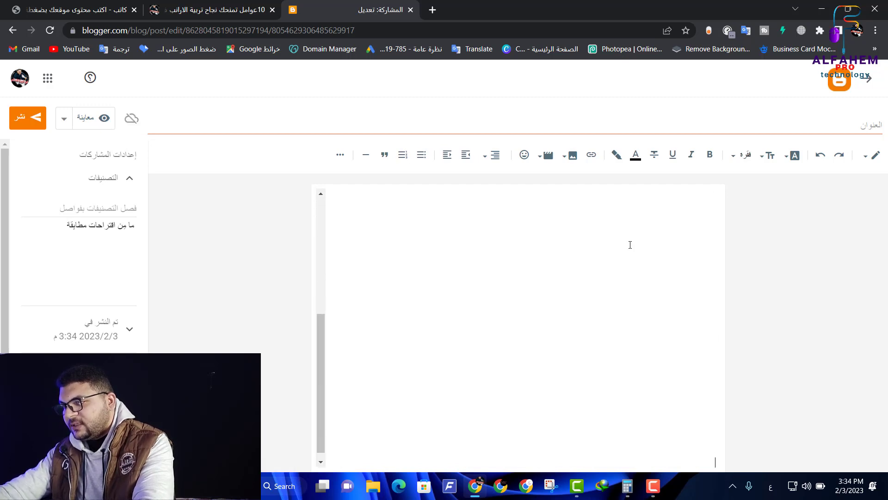
pyautogui.scroll(10, 630, 264)
pyautogui.click(653, 260)
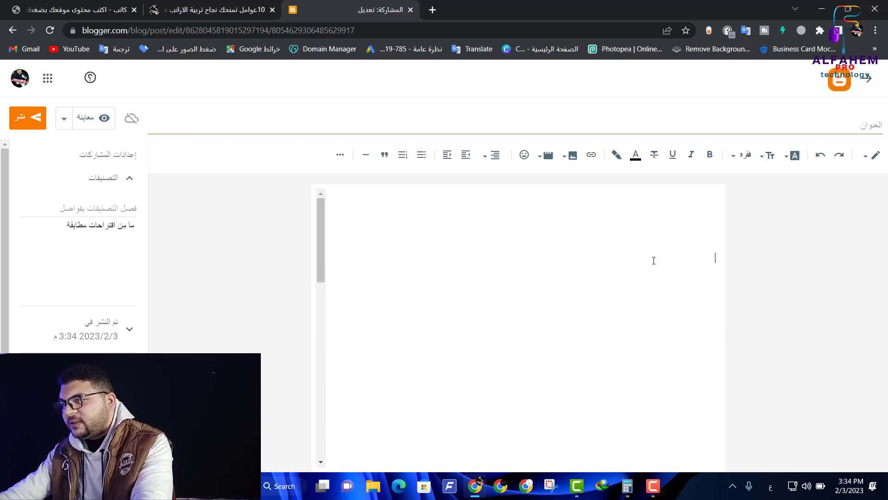
pyautogui.hotkey('ctrl', 'v')
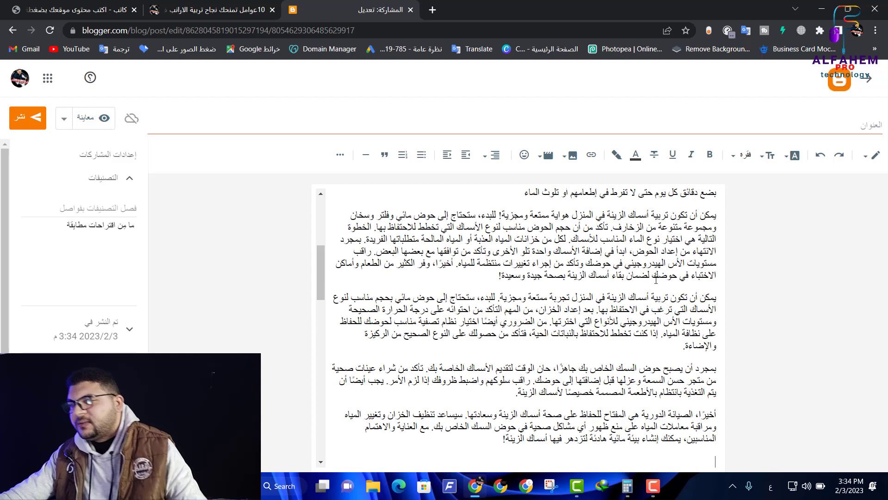
pyautogui.scroll(5, 528, 304)
pyautogui.scroll(-10, 529, 304)
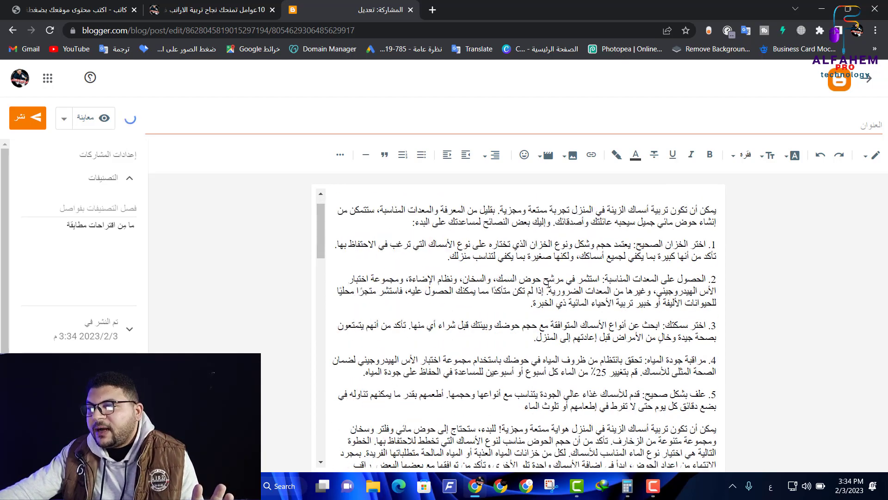
pyautogui.scroll(5, 548, 284)
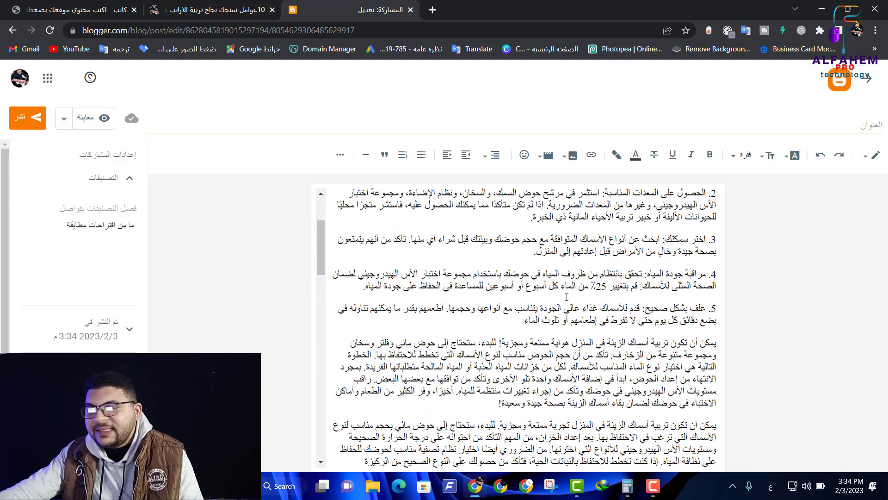
pyautogui.scroll(-4, 567, 296)
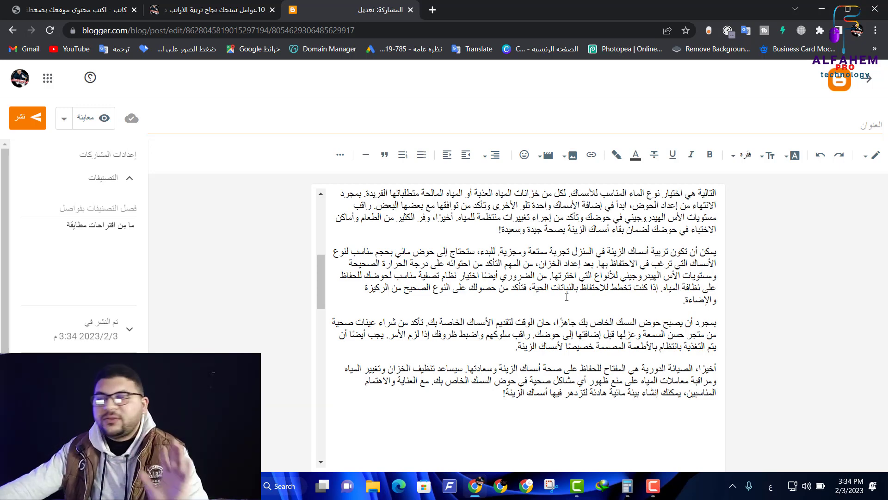
# Switch back to the Katteb smart assistant and replace the content idea with "المقاسات المظبوطه لاحواض سمك الزينه المنزليه".
pyautogui.click(112, 17)
pyautogui.click(537, 414)
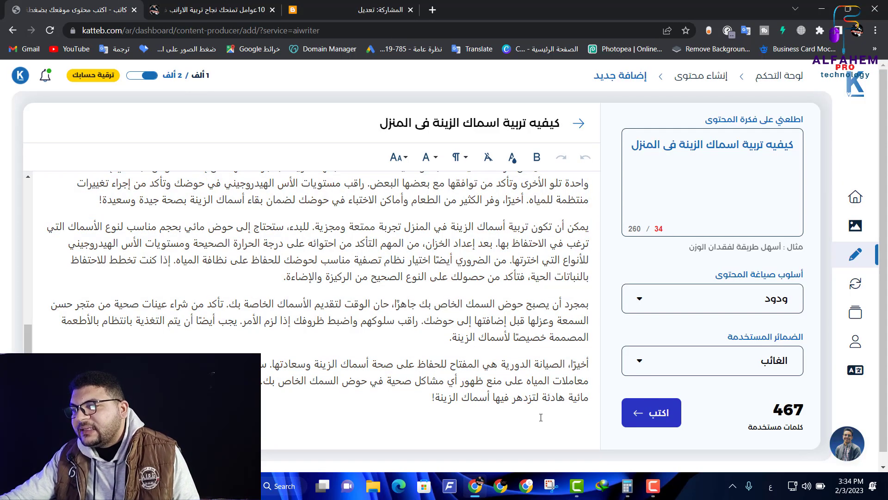
pyautogui.scroll(-1, 541, 418)
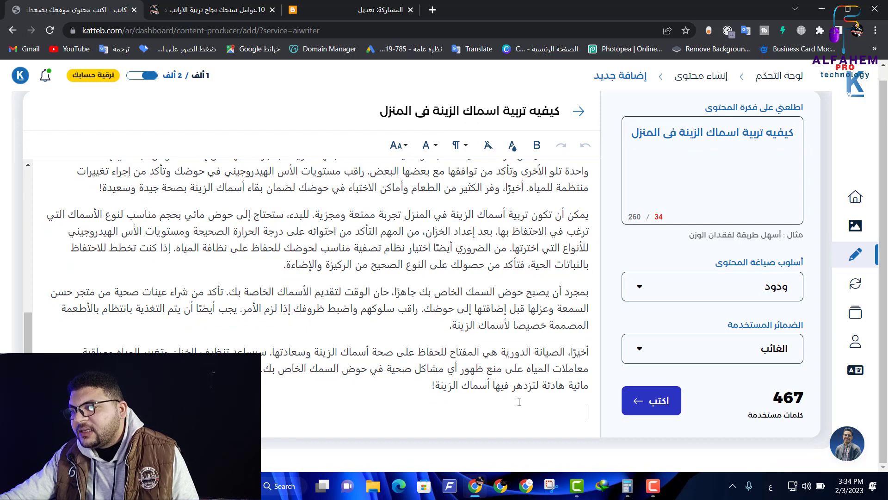
pyautogui.click(708, 135)
pyautogui.hotkey('ctrl', 'a')
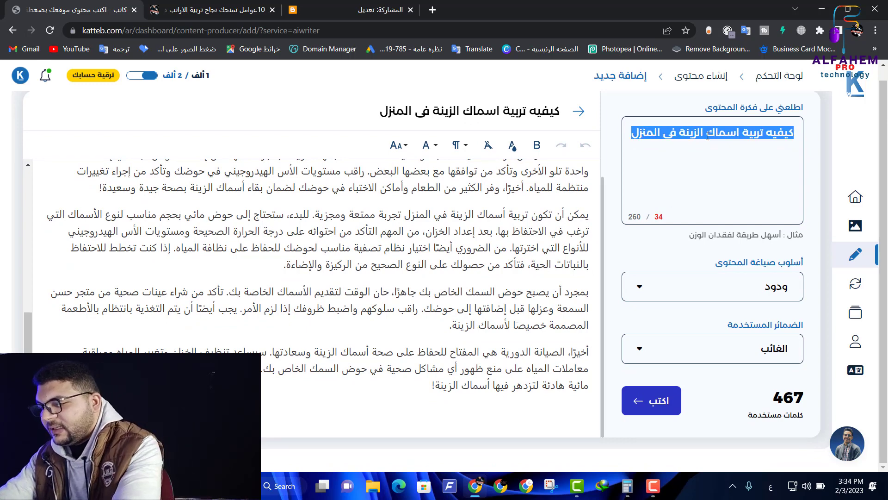
pyautogui.write('الم')
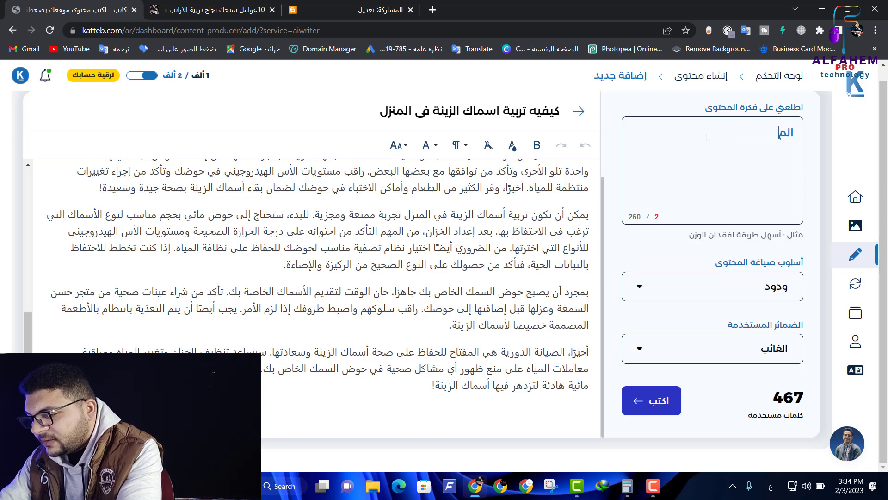
pyautogui.write('قاسات ')
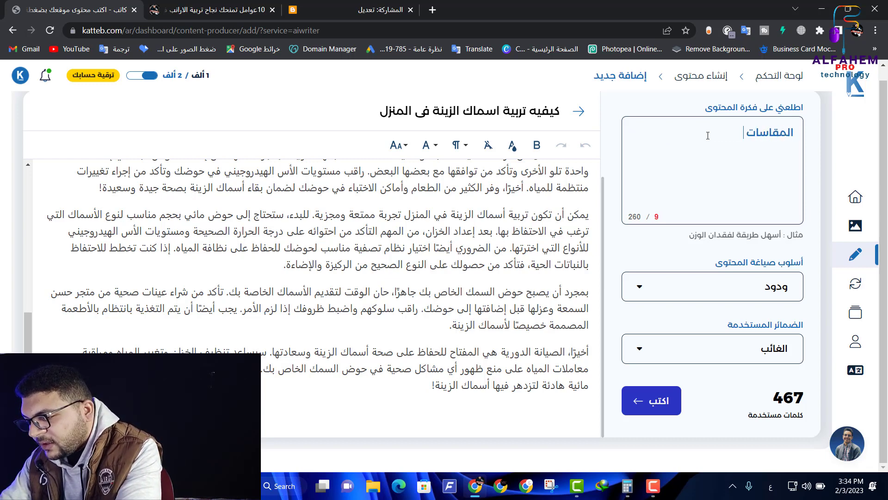
pyautogui.write('المظبوط')
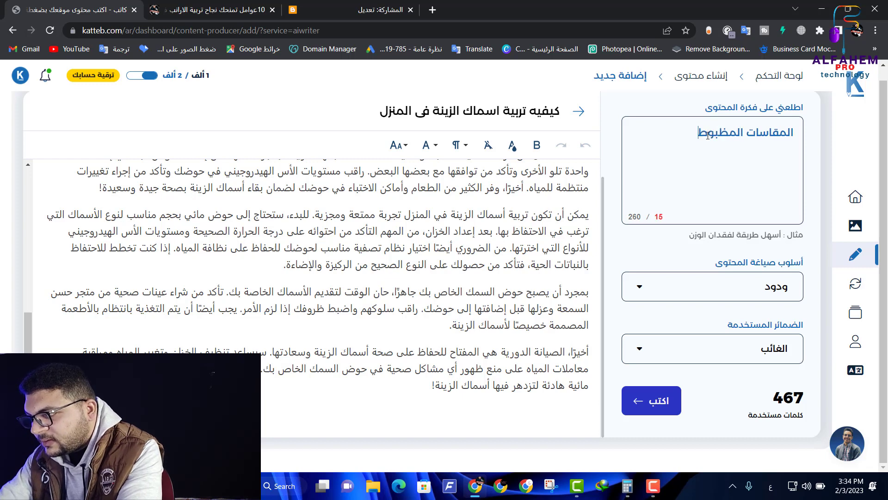
pyautogui.write('ه لاح')
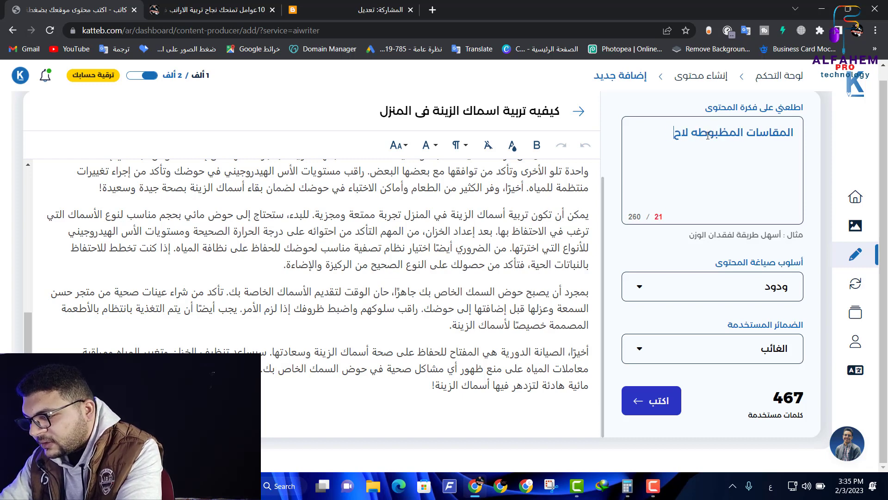
pyautogui.write('واض س')
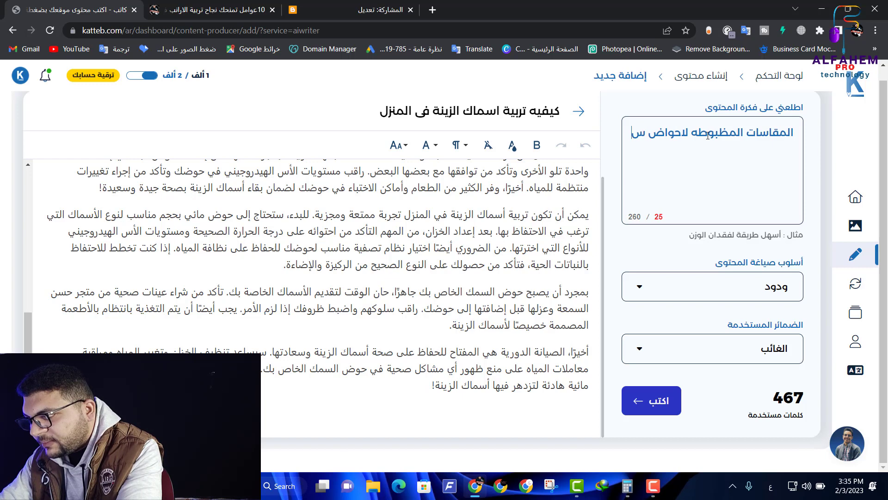
pyautogui.write('مك الزينه ')
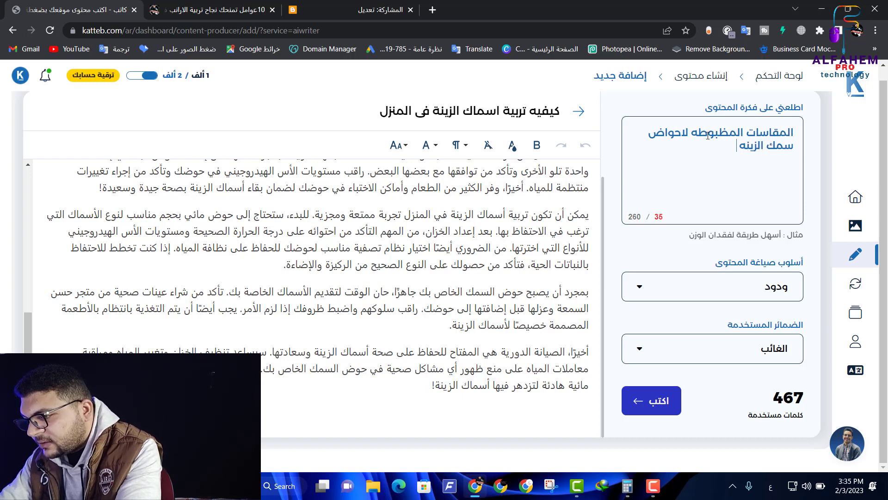
pyautogui.write('المنزليه')
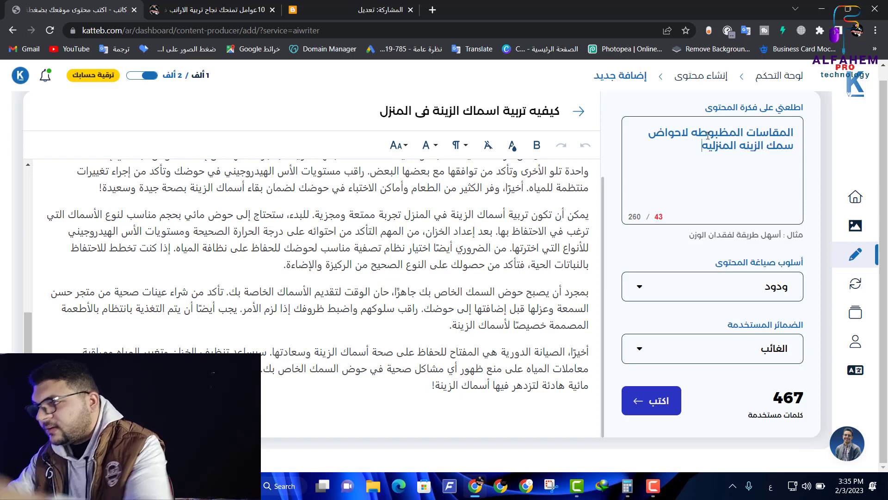
# Choose the number of suggestions (عدد الإقتراحات) and generate content from the aquarium sizes idea.
pyautogui.scroll(3, 688, 142)
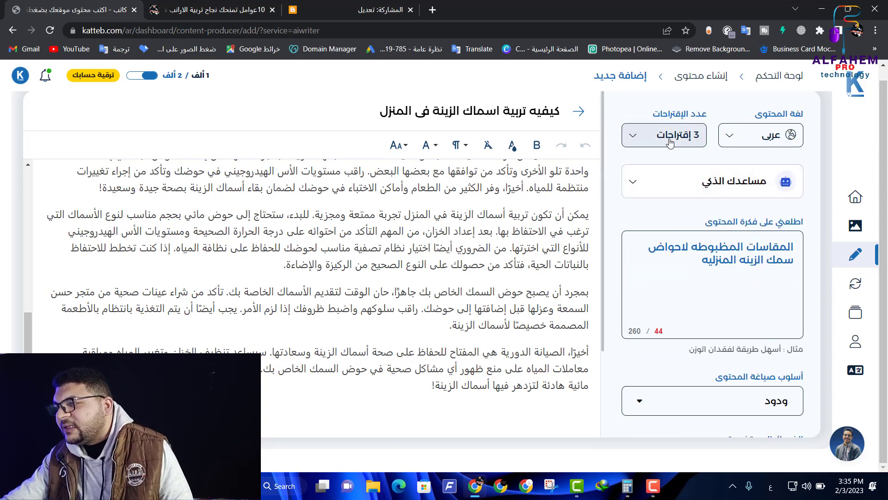
pyautogui.click(670, 145)
pyautogui.click(665, 170)
pyautogui.scroll(-3, 666, 194)
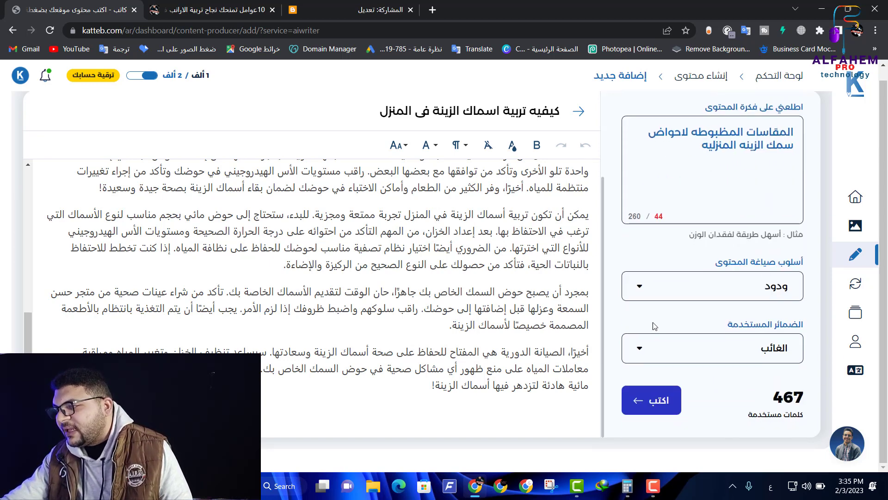
pyautogui.click(654, 405)
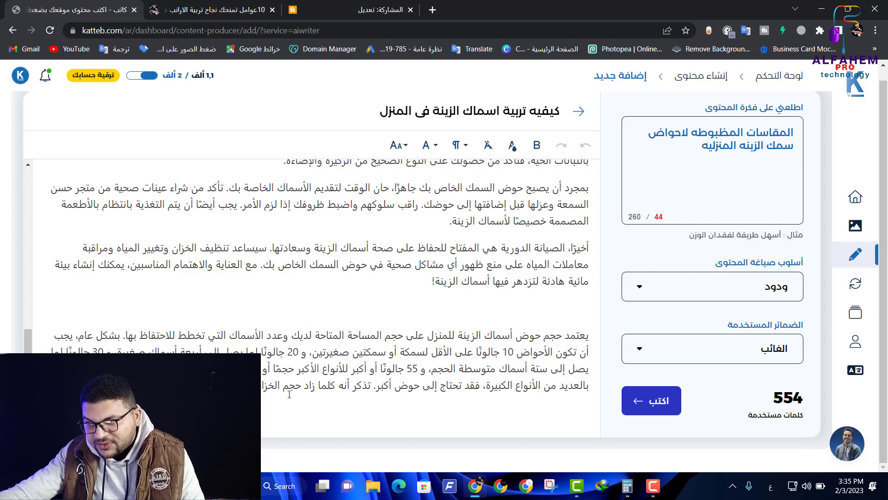
# Review the whole article in the editor down to the new aquarium sizes paragraph, and highlight the content idea it came from.
pyautogui.scroll(10, 289, 394)
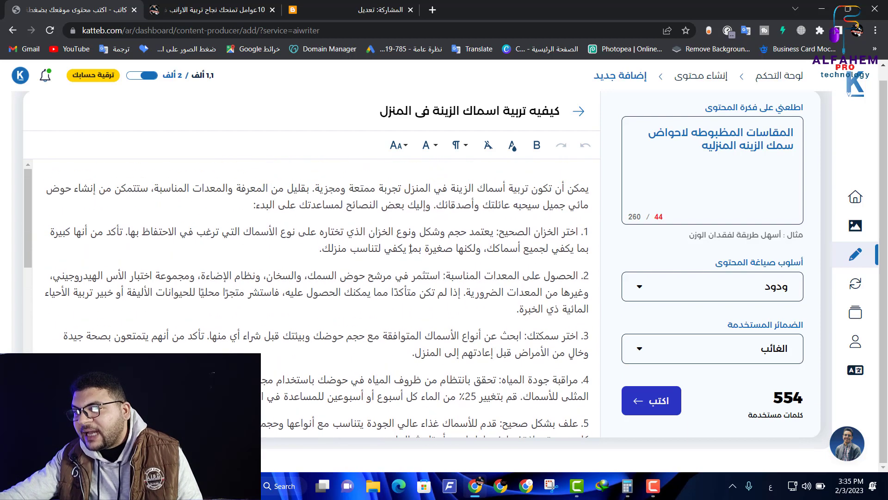
pyautogui.scroll(-10, 410, 249)
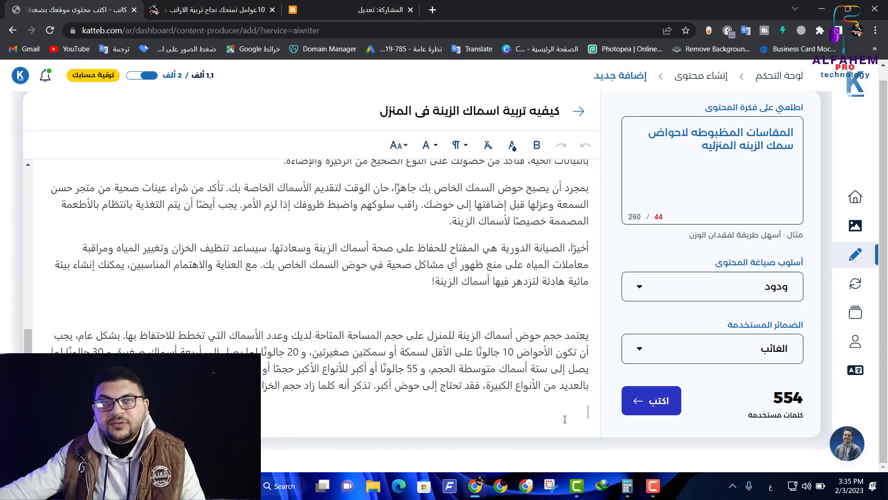
pyautogui.tripleClick(726, 141)
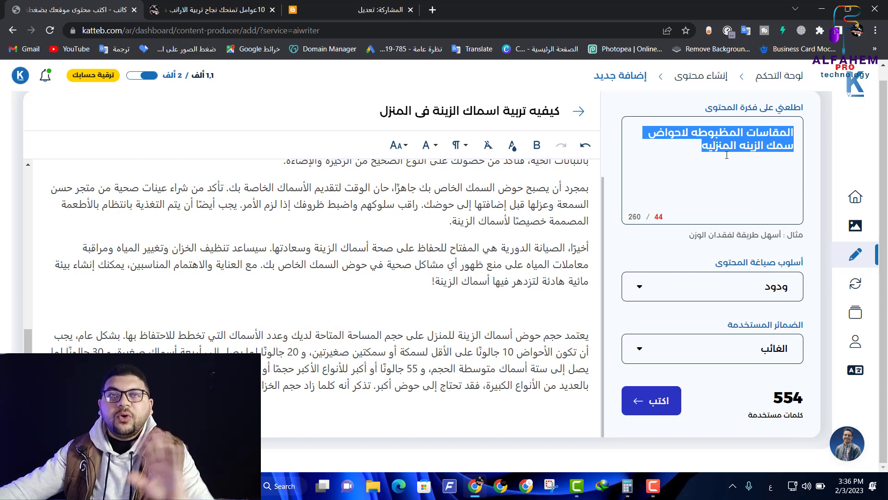
pyautogui.moveTo(840, 151)
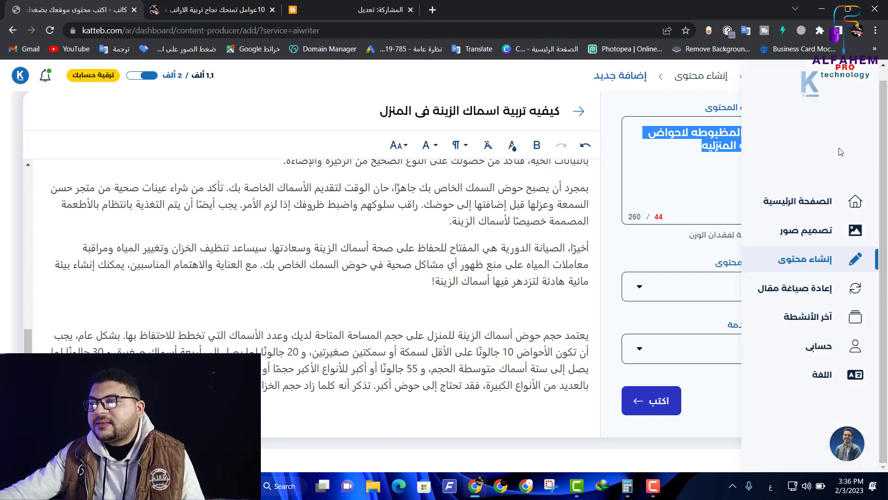
# Look over the smart assistant's content idea, writing style and pronoun settings, and return to the beginning of the generated article.
pyautogui.click(718, 145)
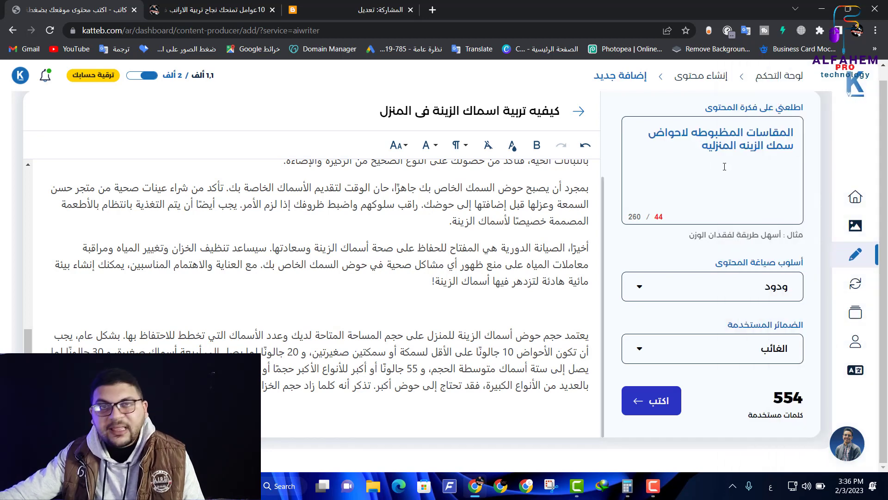
pyautogui.scroll(1, 638, 109)
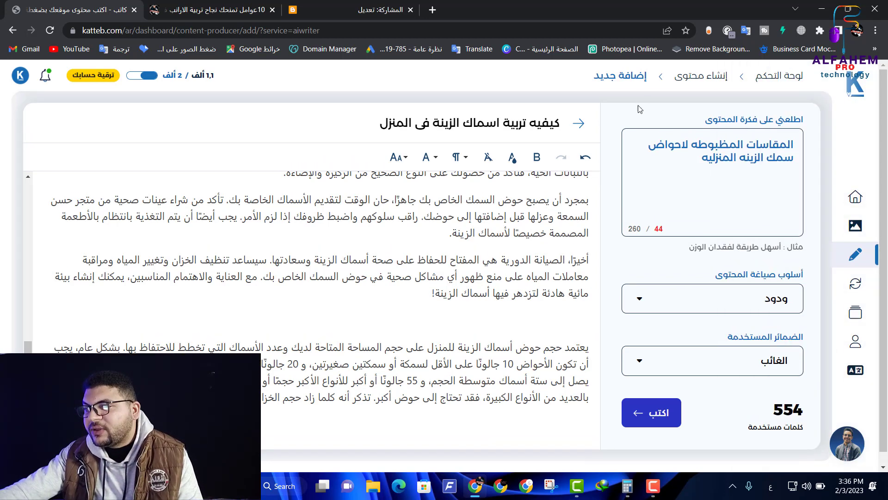
pyautogui.scroll(3, 638, 109)
pyautogui.scroll(-3, 645, 250)
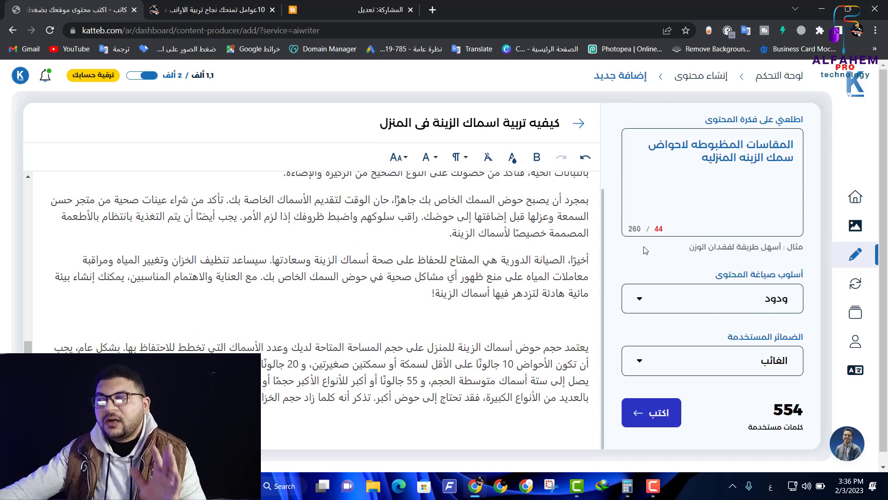
pyautogui.scroll(3, 646, 250)
pyautogui.scroll(-2, 662, 284)
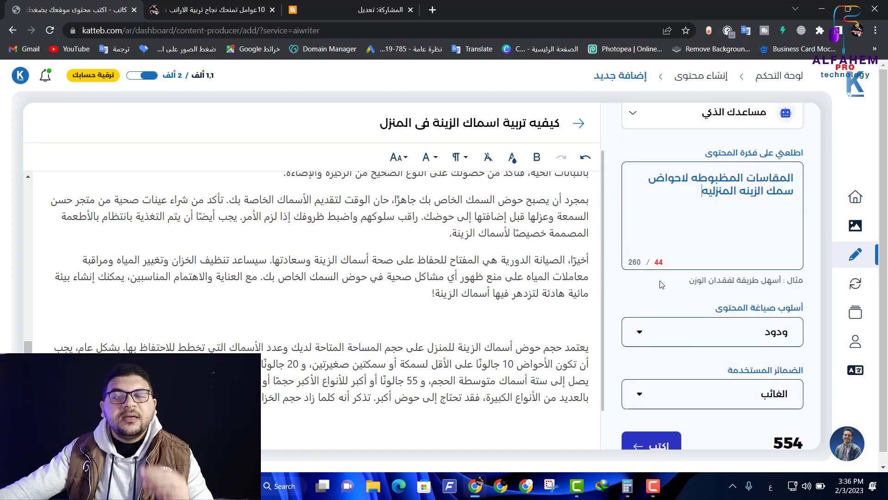
pyautogui.scroll(-1, 661, 284)
pyautogui.scroll(-1, 653, 361)
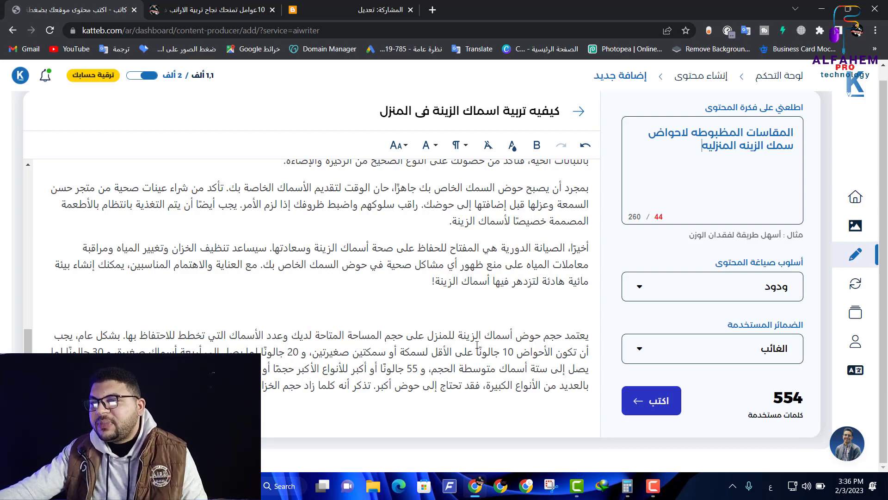
pyautogui.scroll(10, 492, 327)
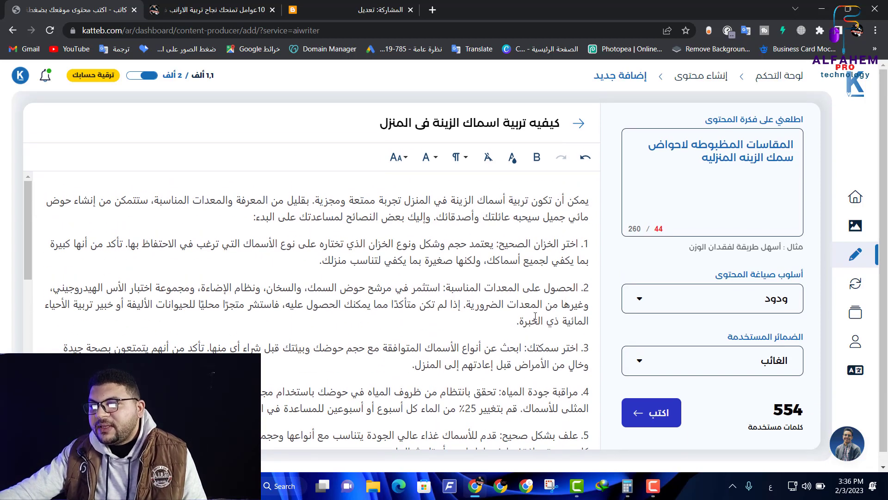